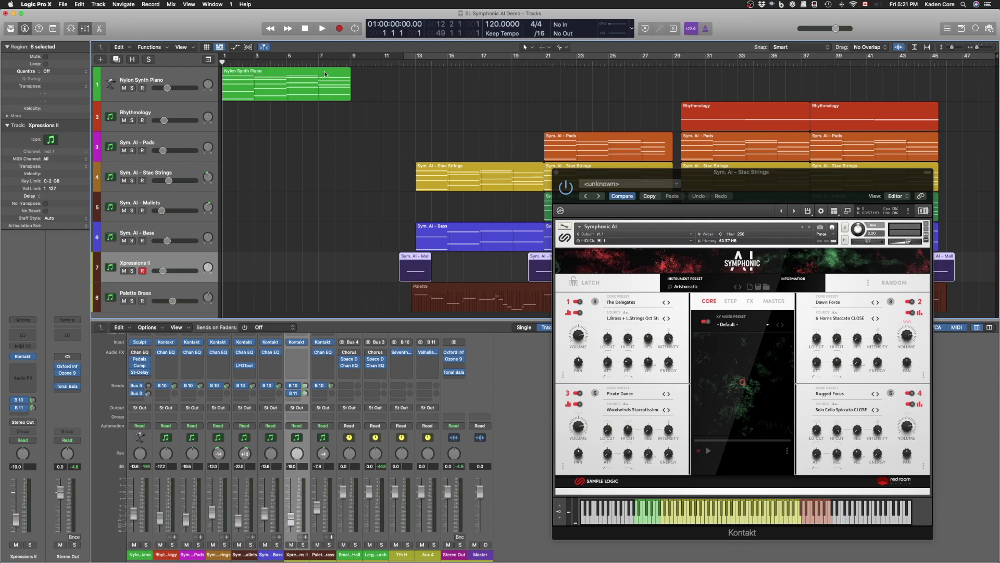
Step: Move the instrument window below the track area and play the arrangement from bar 1 for a short listen
drag(681, 184, 411, 354)
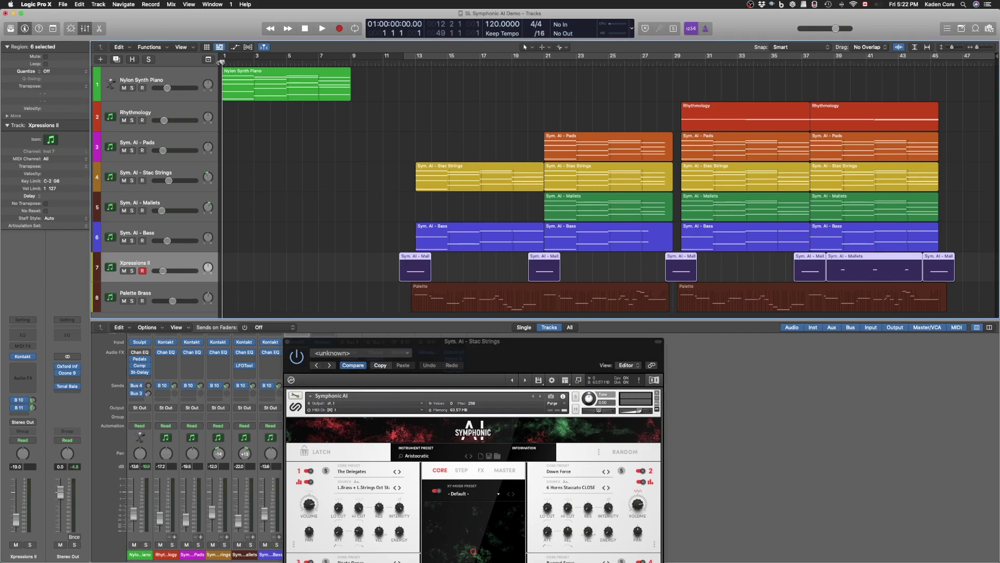
key(space)
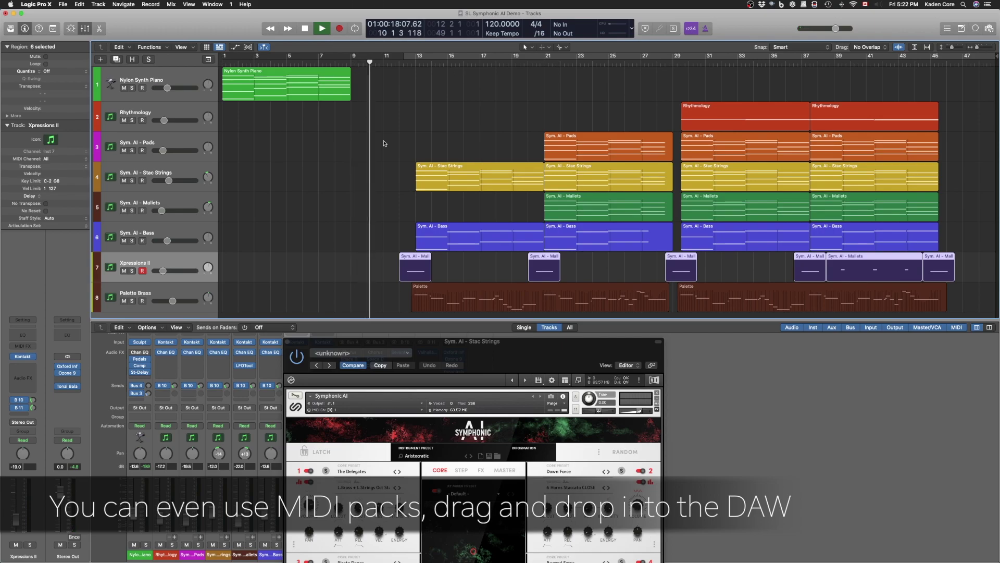
key(space)
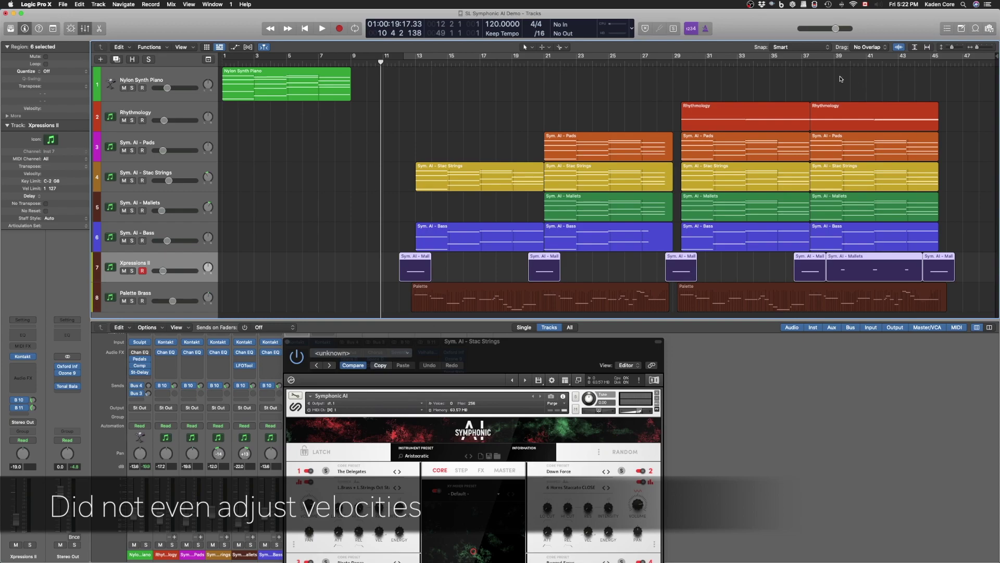
Step: Play the arrangement from bar 37 to its end and move the instrument window up into full view
click(802, 63)
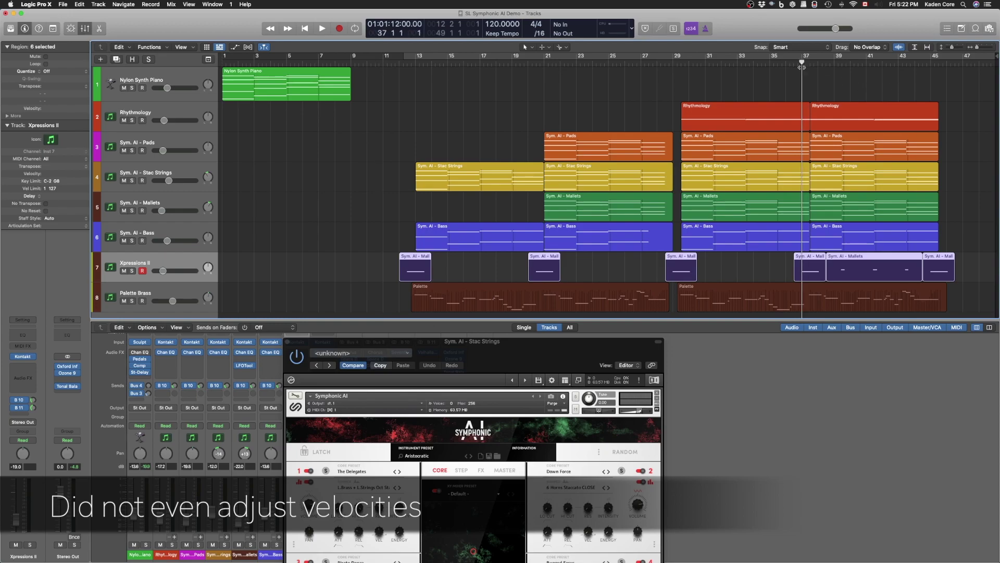
key(space)
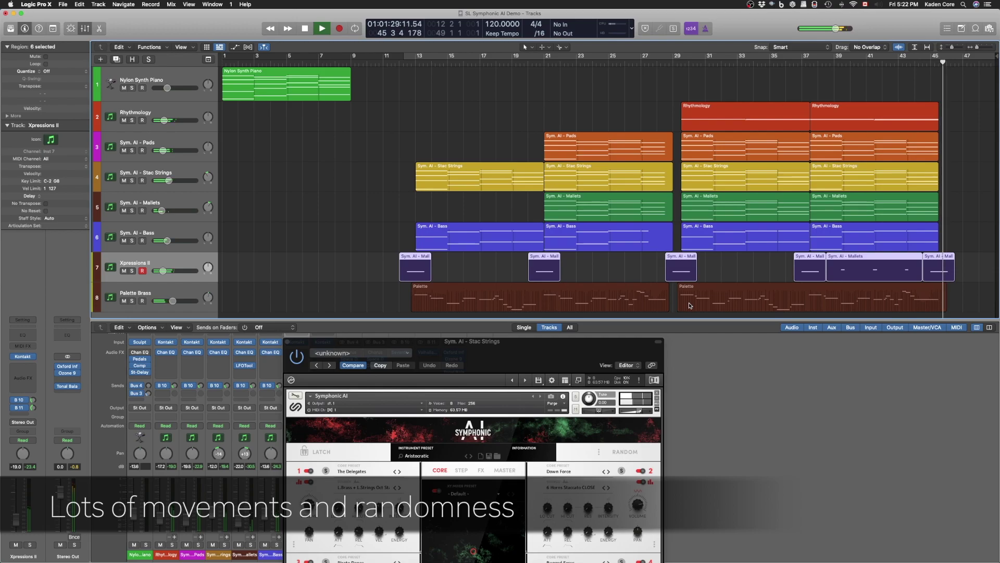
drag(548, 367, 787, 169)
key(space)
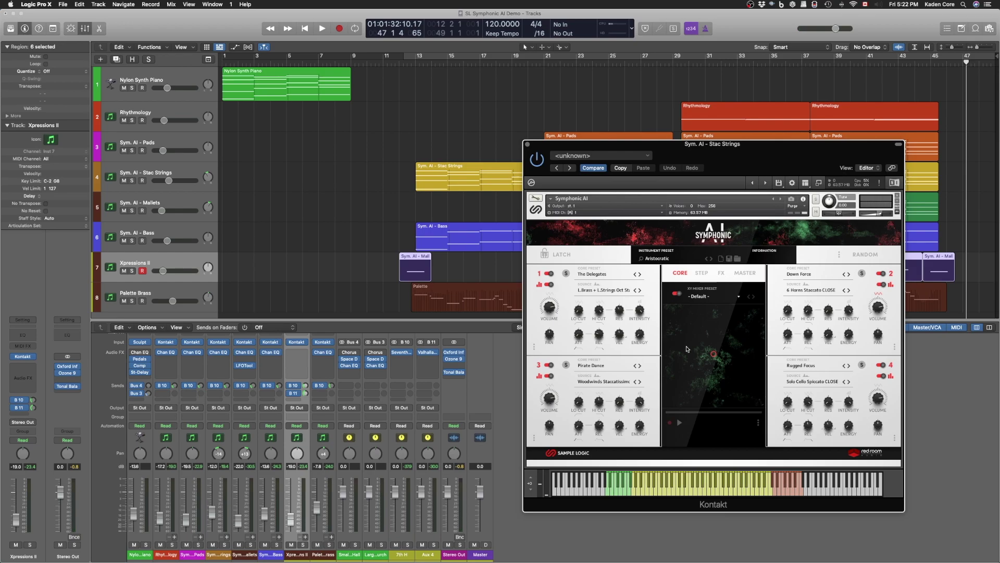
Step: Examine the STEP and FX pages of the Stac Strings instrument, finishing on the STEP page
click(702, 273)
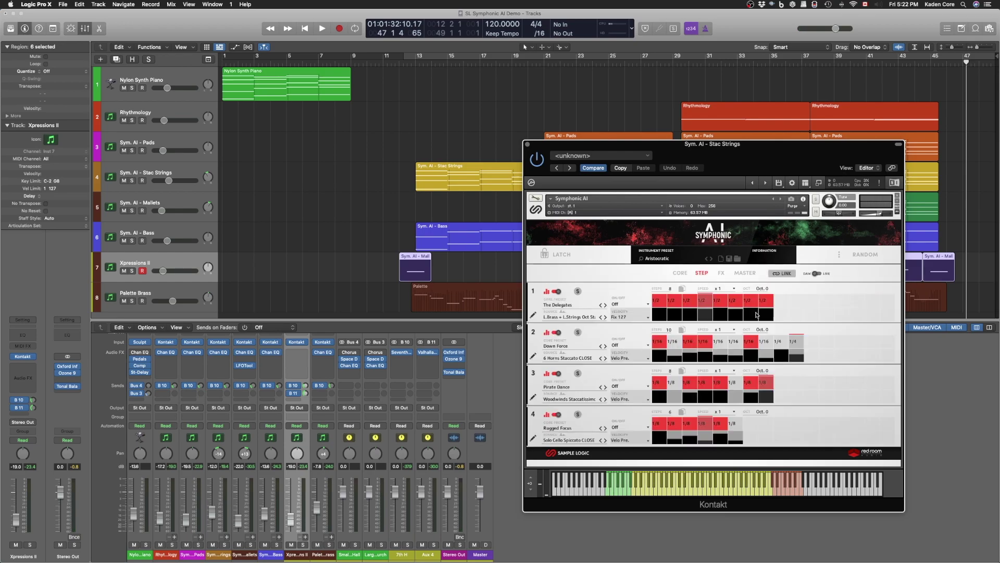
click(719, 274)
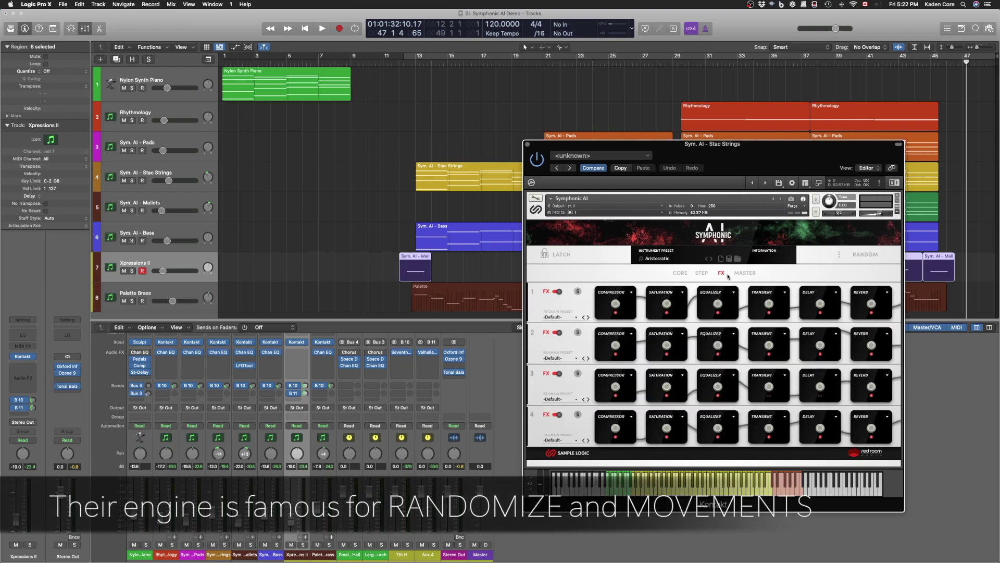
click(702, 274)
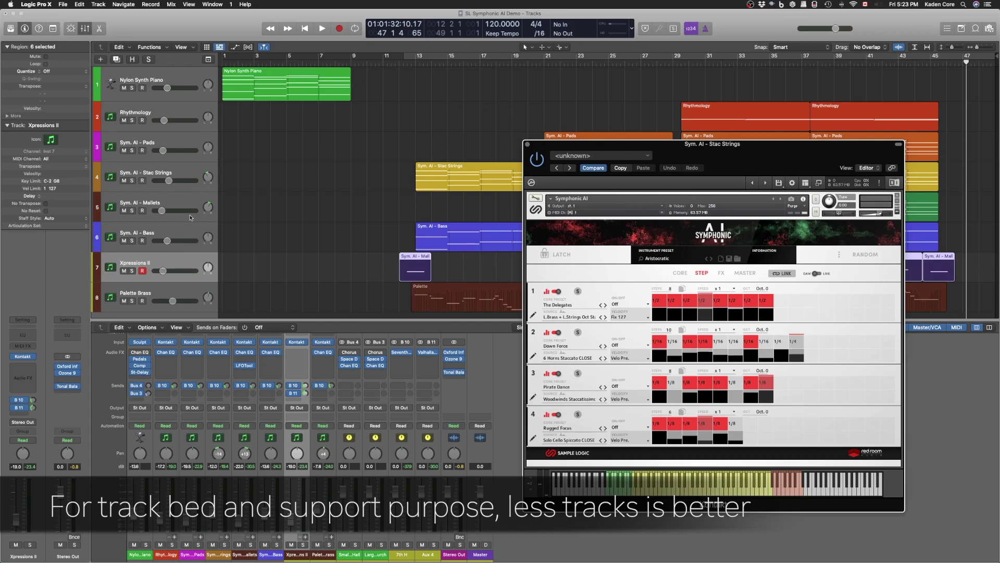
Step: Solo the Sym. AI - Stac Strings track
click(178, 230)
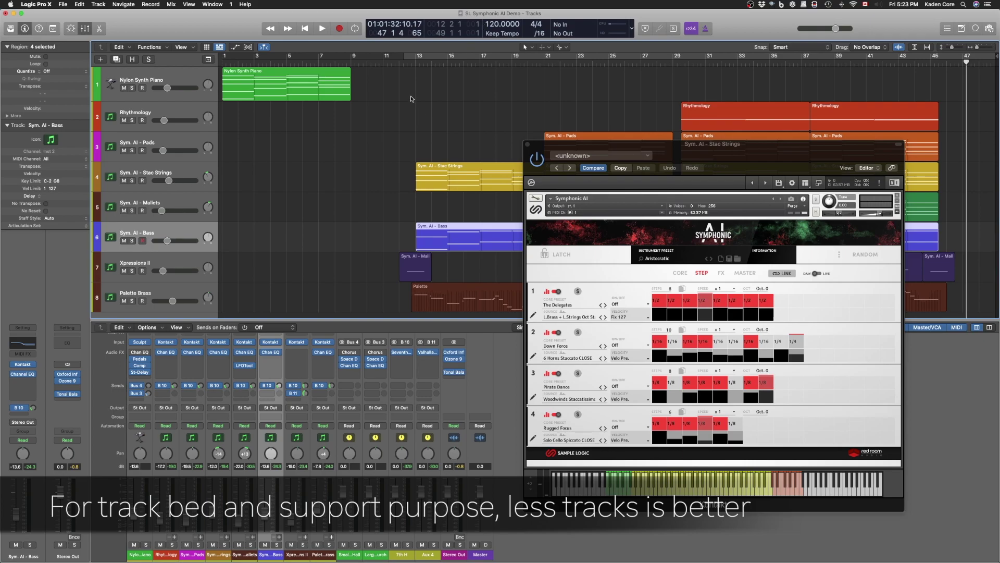
click(180, 169)
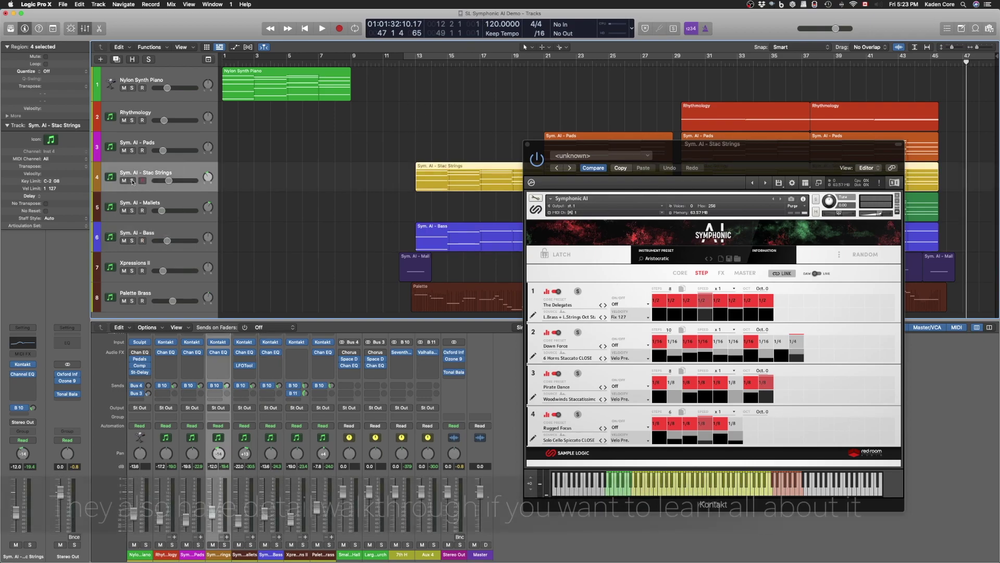
click(132, 181)
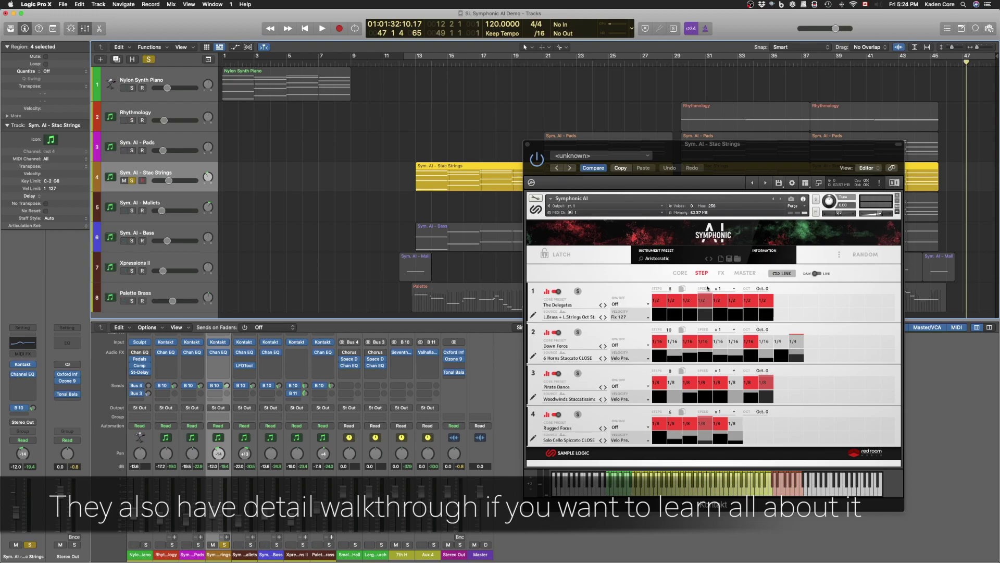
Step: Inspect the Short - Staccato and Strings tags in the instrument's preset browser, then return to the CORE page
click(666, 263)
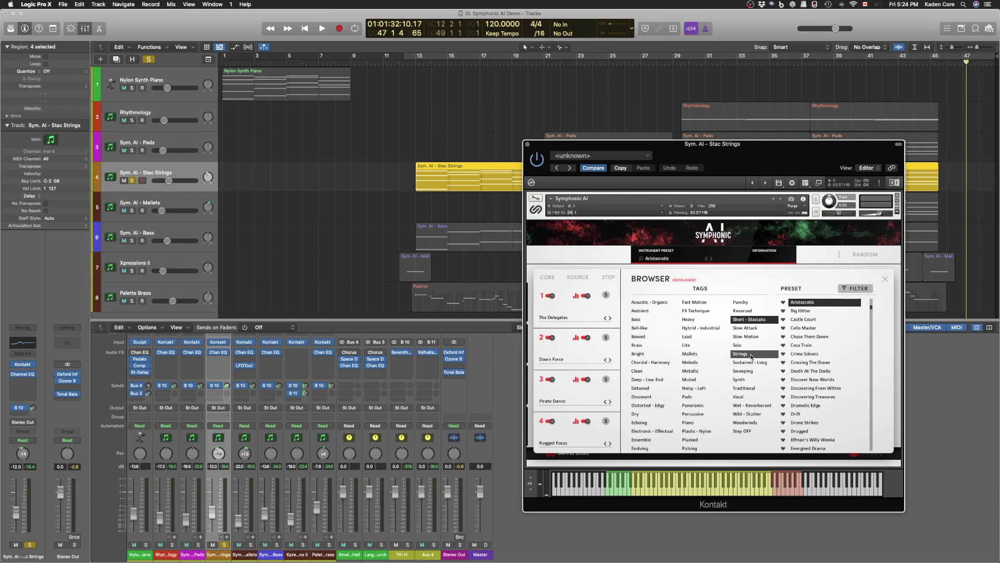
click(750, 319)
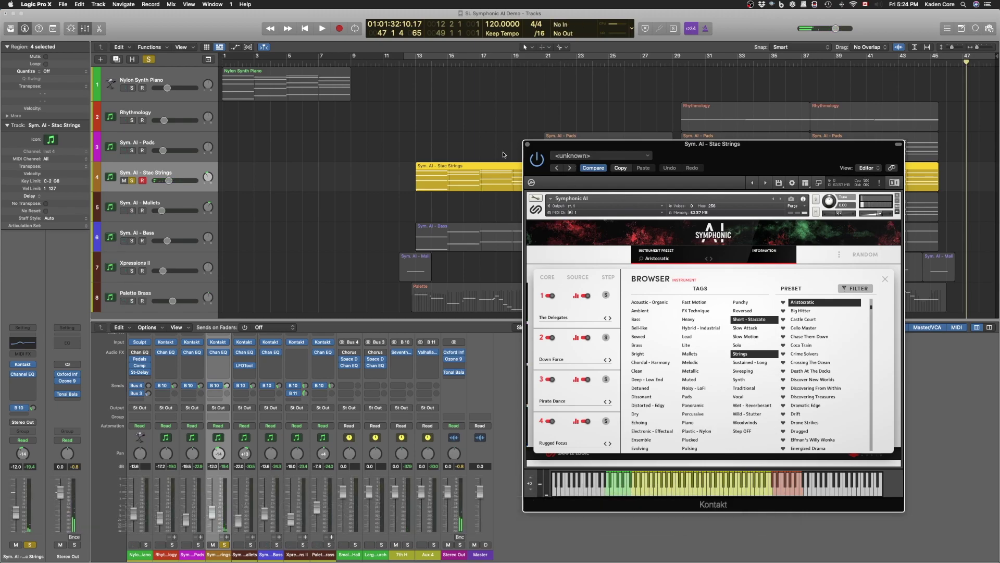
click(886, 280)
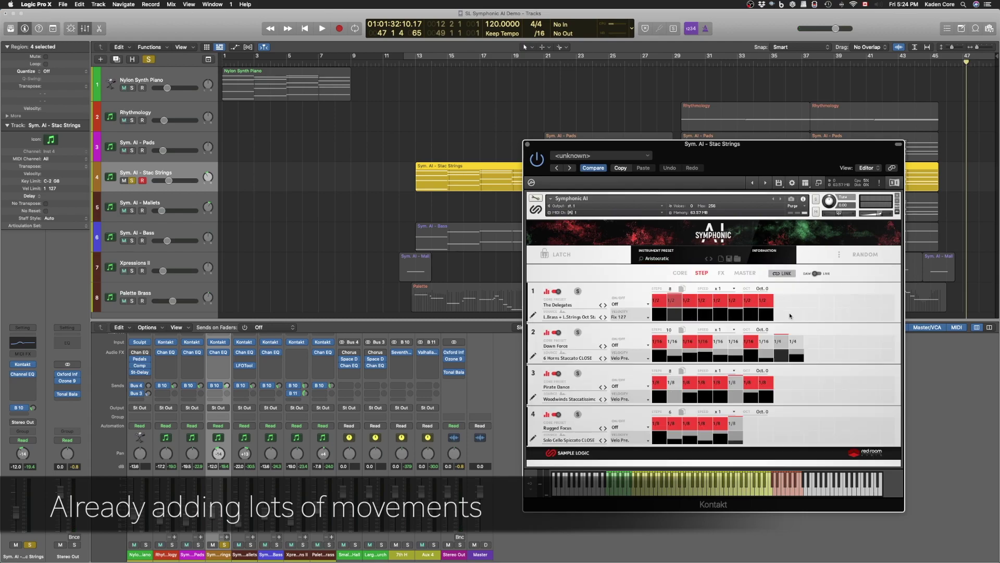
click(680, 274)
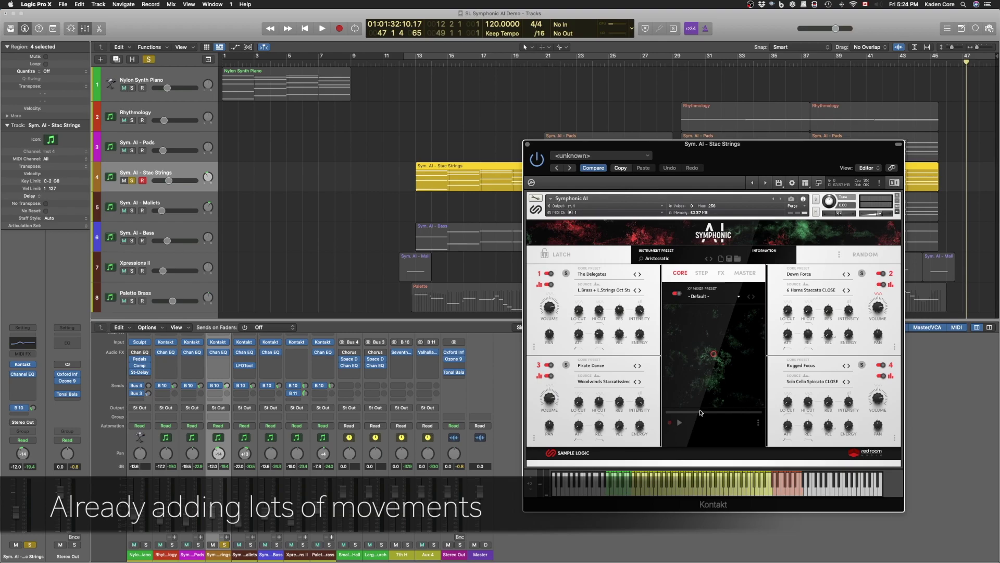
Step: Close the instrument window and play the soloed Stac Strings track from just before bar 13
click(528, 145)
click(414, 65)
key(space)
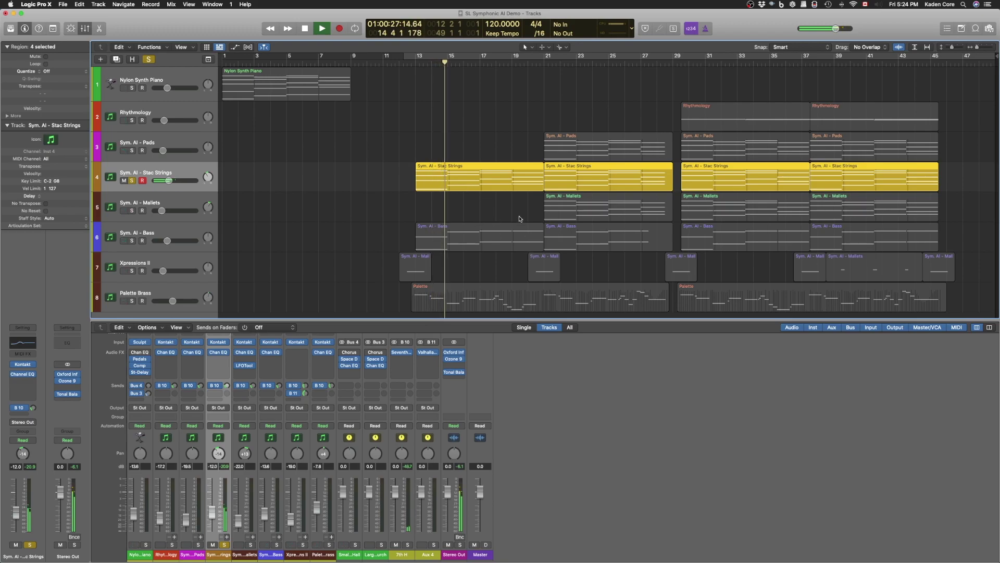
key(space)
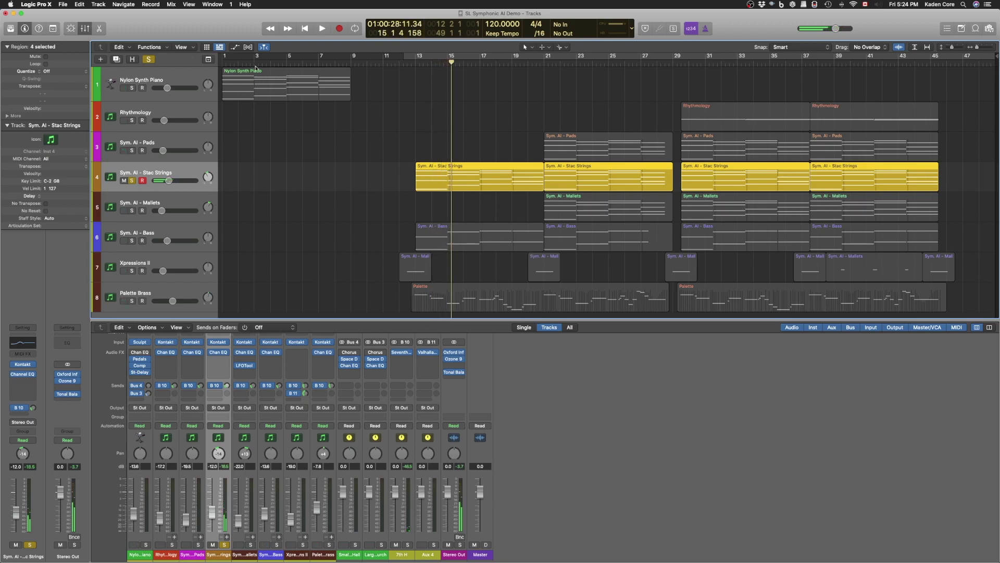
Step: Open the Nylon Synth Piano region in the Piano Roll, hide the automation area and examine all its chords
click(281, 72)
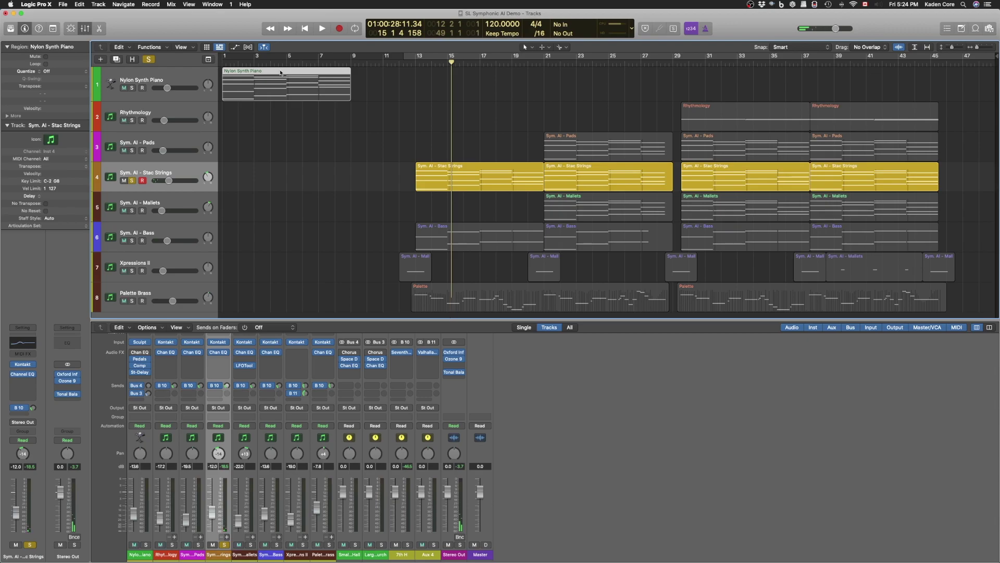
double_click(281, 72)
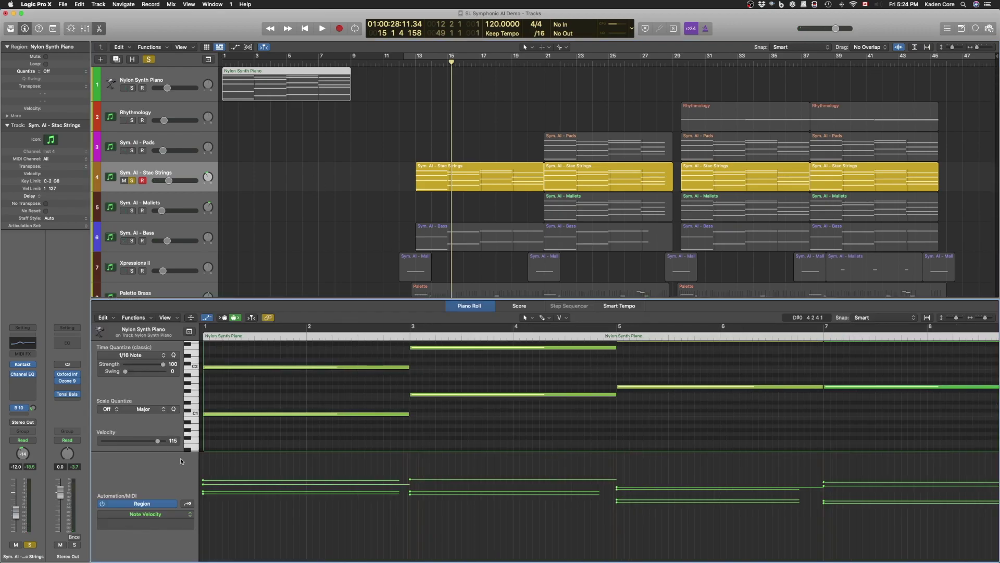
key(a)
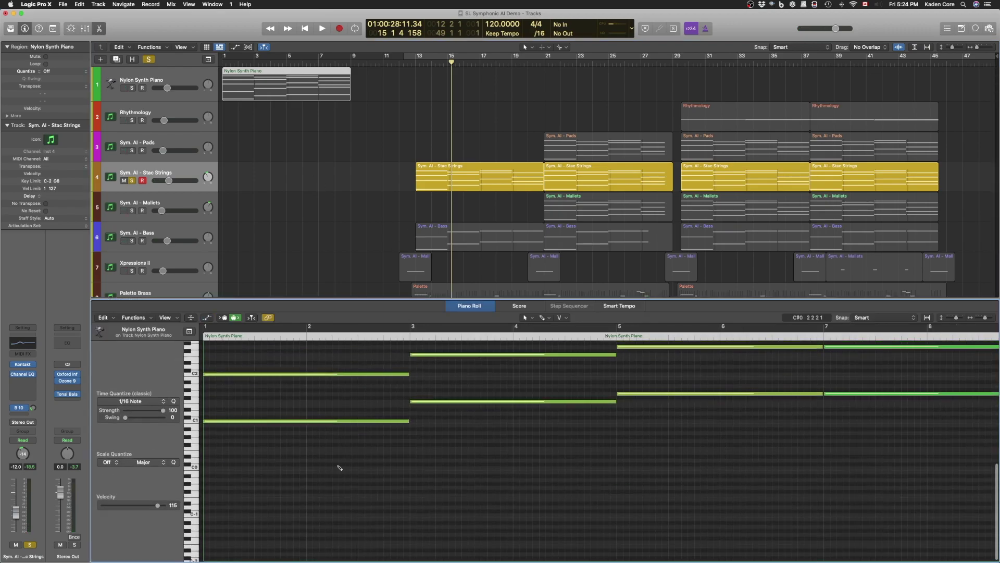
key(super+Left)
scroll(340, 463, up, 3)
scroll(340, 464, up, 2)
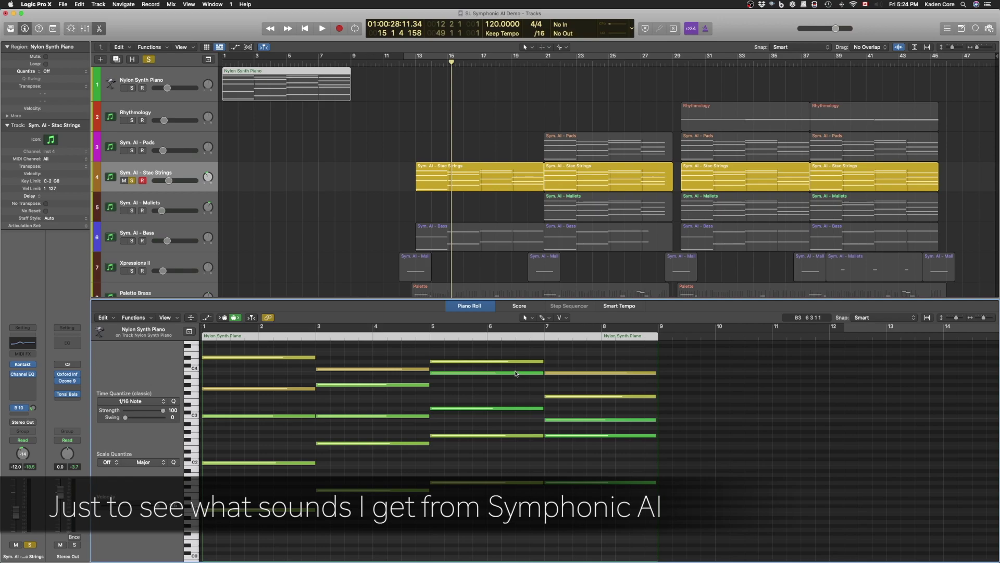
scroll(531, 371, left, 1)
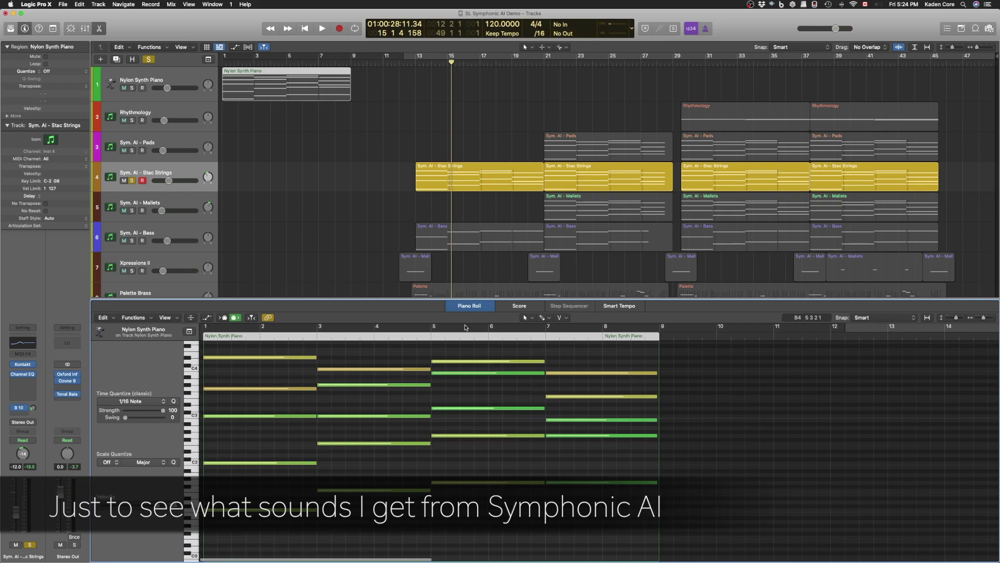
Step: Examine the chords of the first Sym. AI - Stac Strings region in the Piano Roll for comparison with the piano region
click(391, 171)
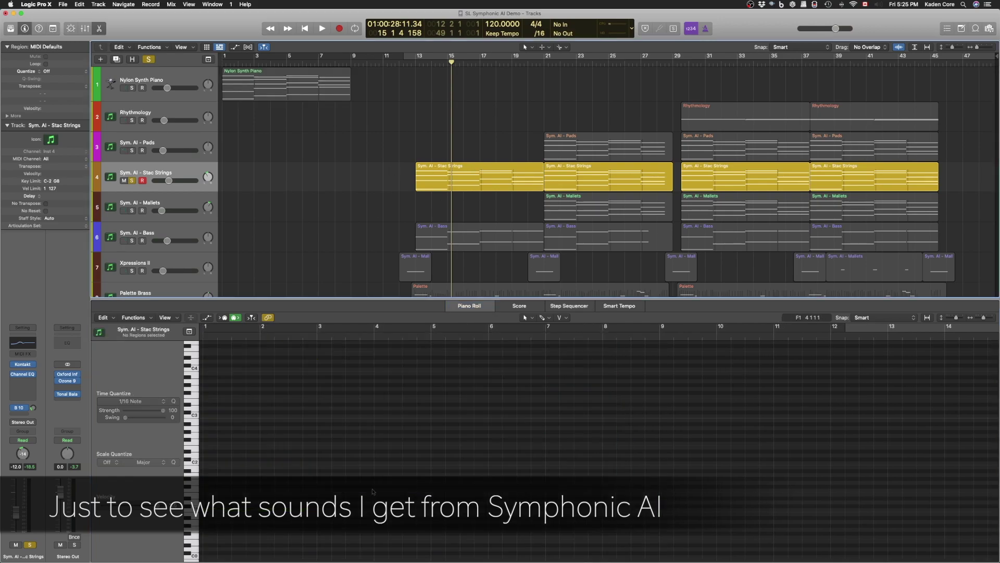
click(323, 81)
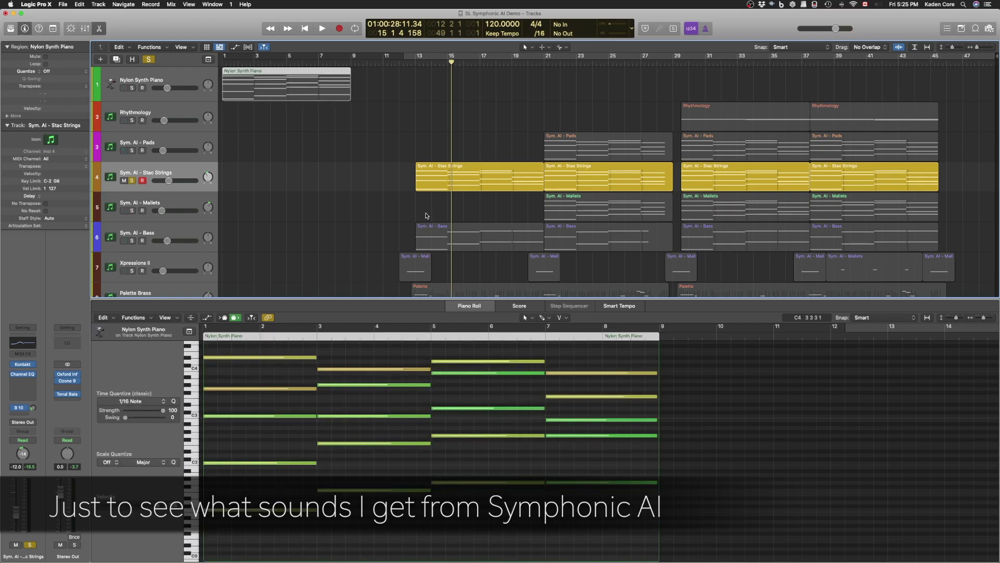
click(419, 172)
scroll(709, 468, right, 5)
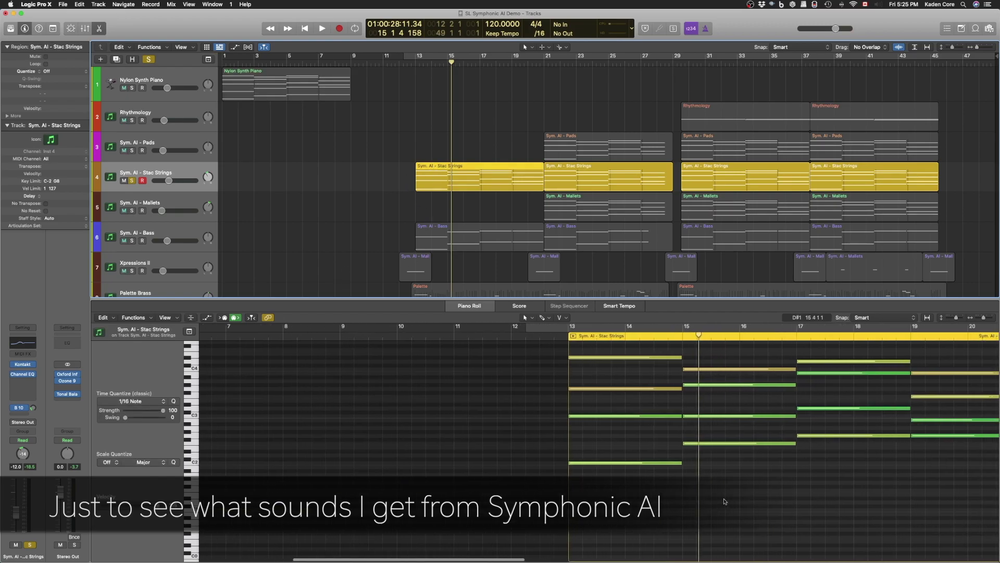
scroll(694, 501, right, 4)
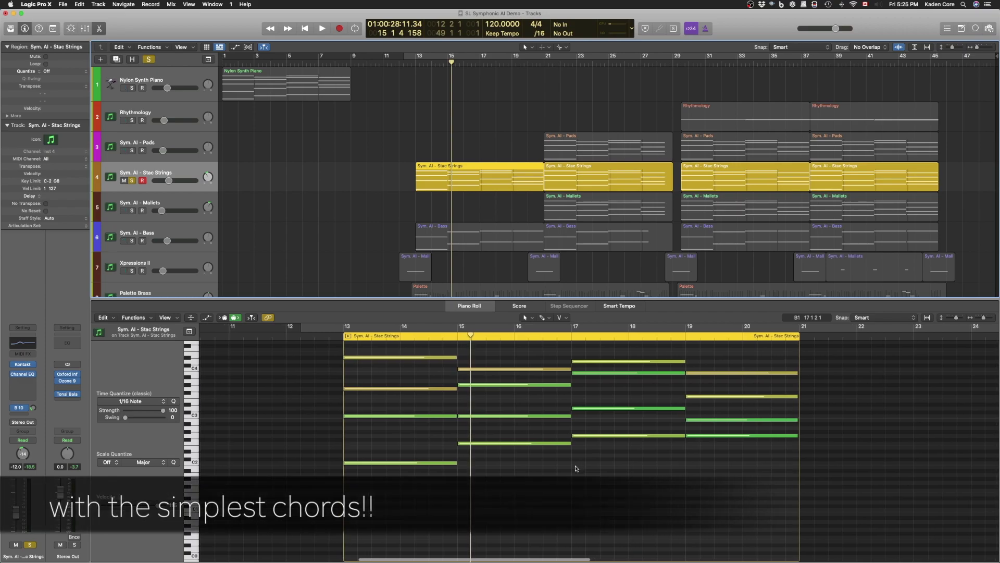
scroll(576, 468, up, 1)
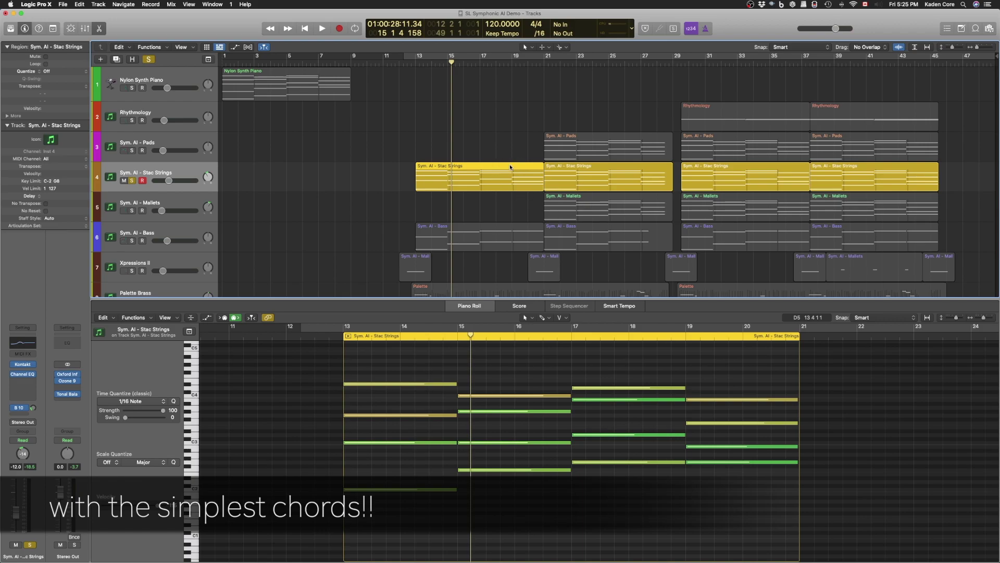
Step: Unsolo the Stac Strings track and show the Sym. AI - Bass track's notes in the Piano Roll
click(132, 181)
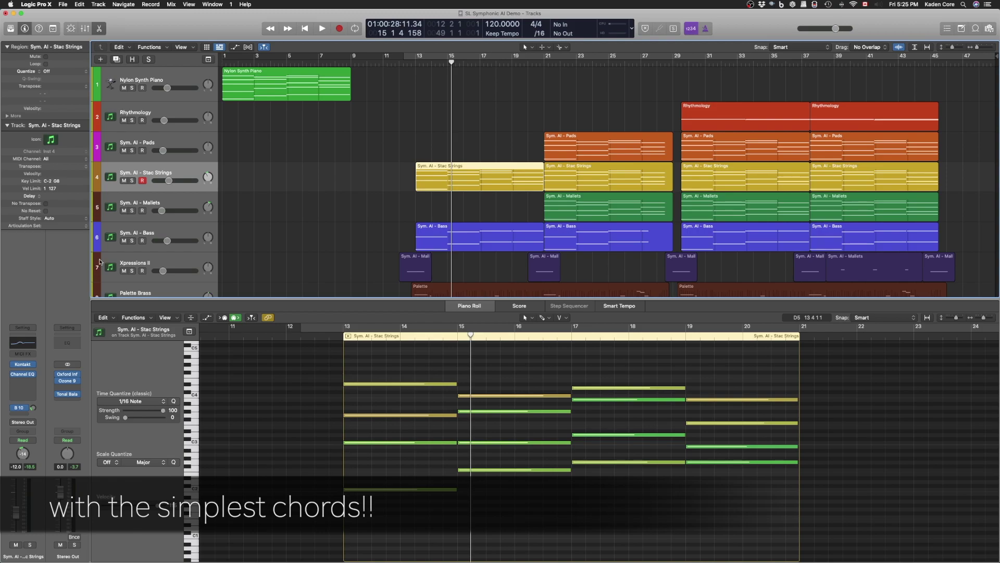
click(166, 235)
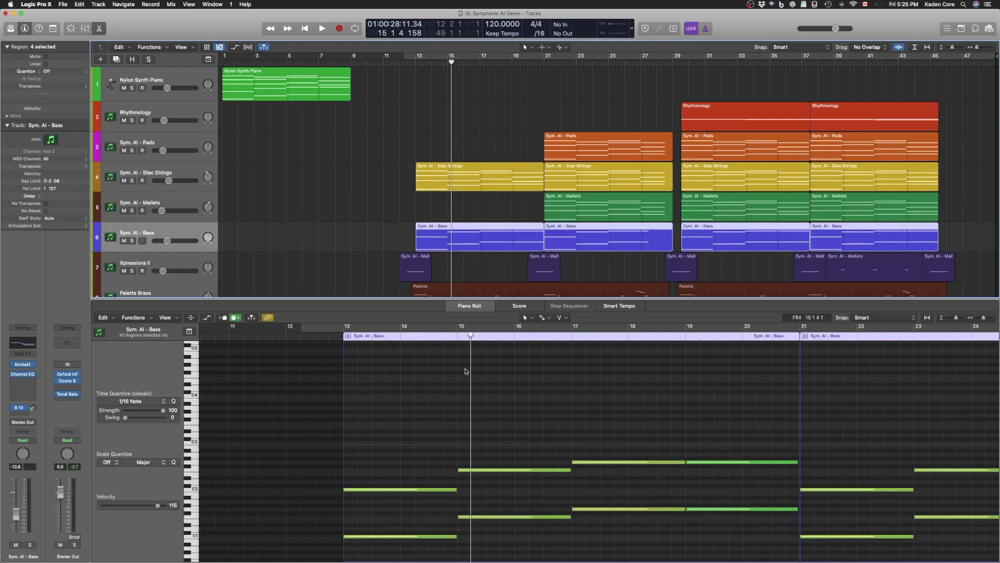
scroll(453, 238, down, 1)
scroll(530, 382, down, 1)
scroll(530, 382, down, 5)
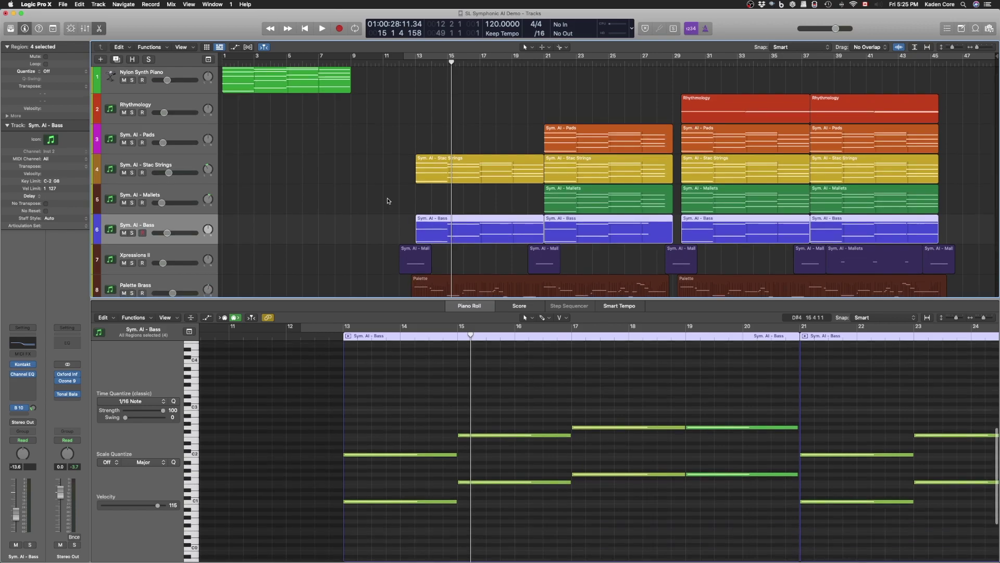
Step: Solo the Sym. AI - Bass track and open the preset browser of its Symphonic AI instrument
click(132, 233)
mouse_move(25, 365)
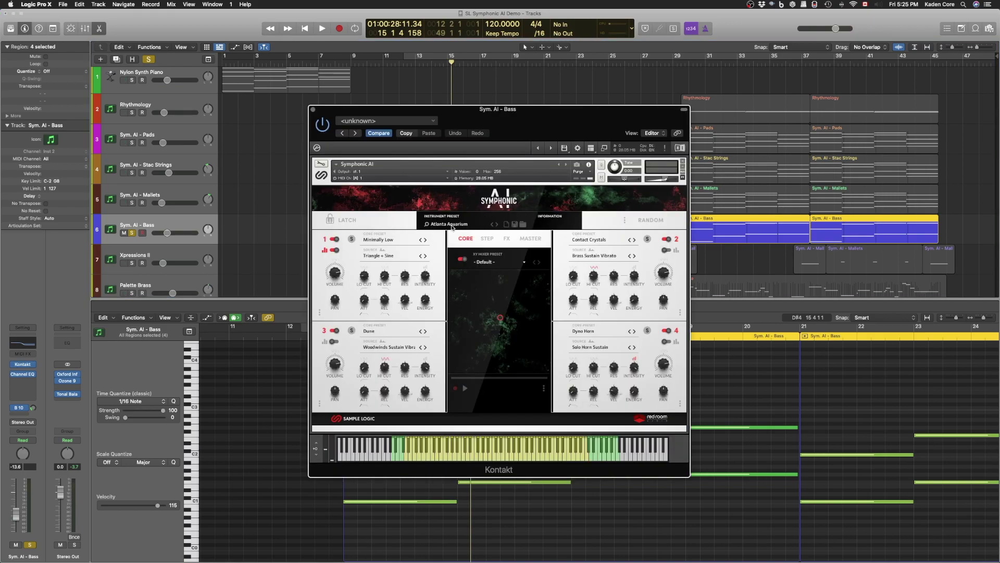
click(452, 225)
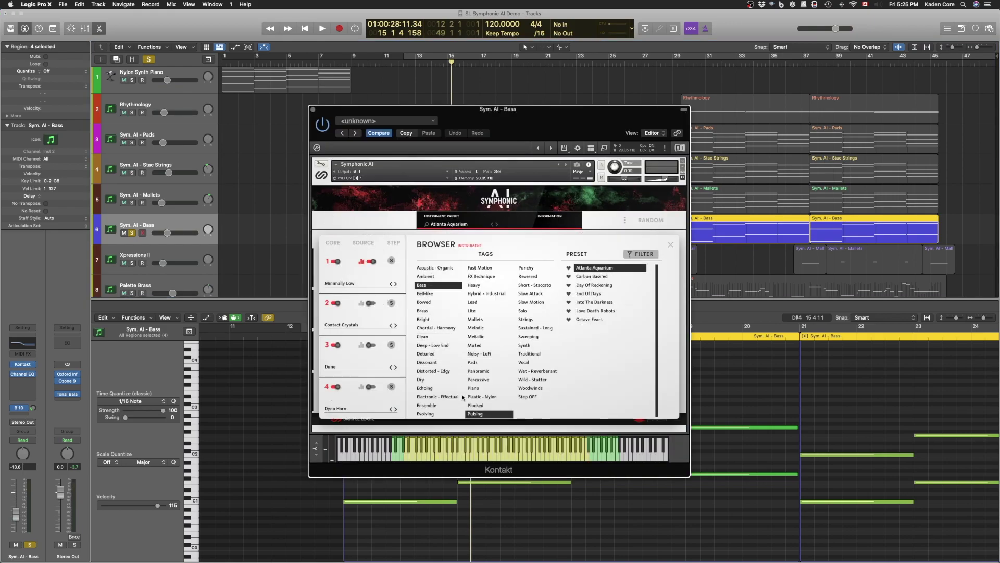
Step: Play the soloed bass track from about bar 12 for a short listen, then stop playback
key(space)
key(space)
click(404, 63)
key(space)
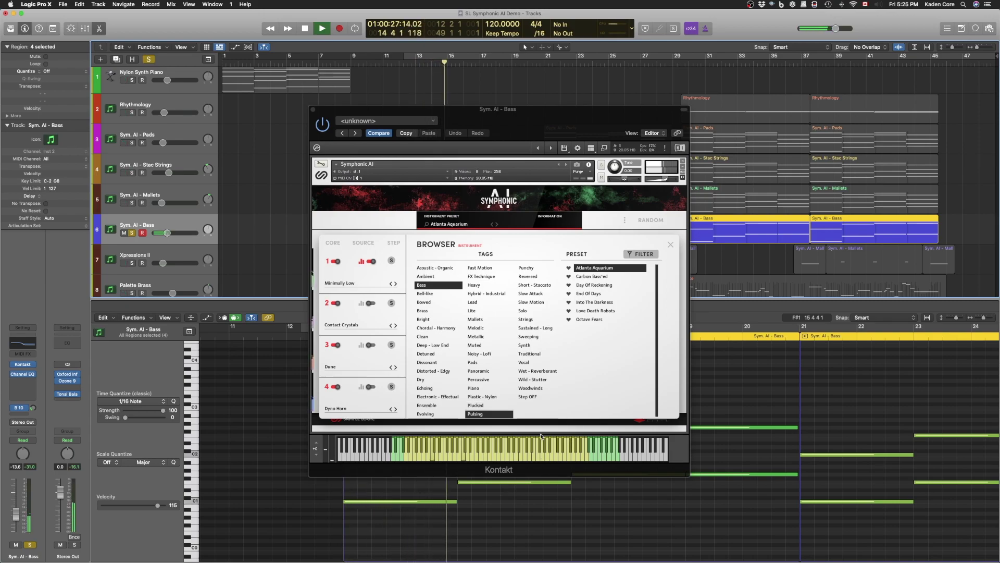
key(space)
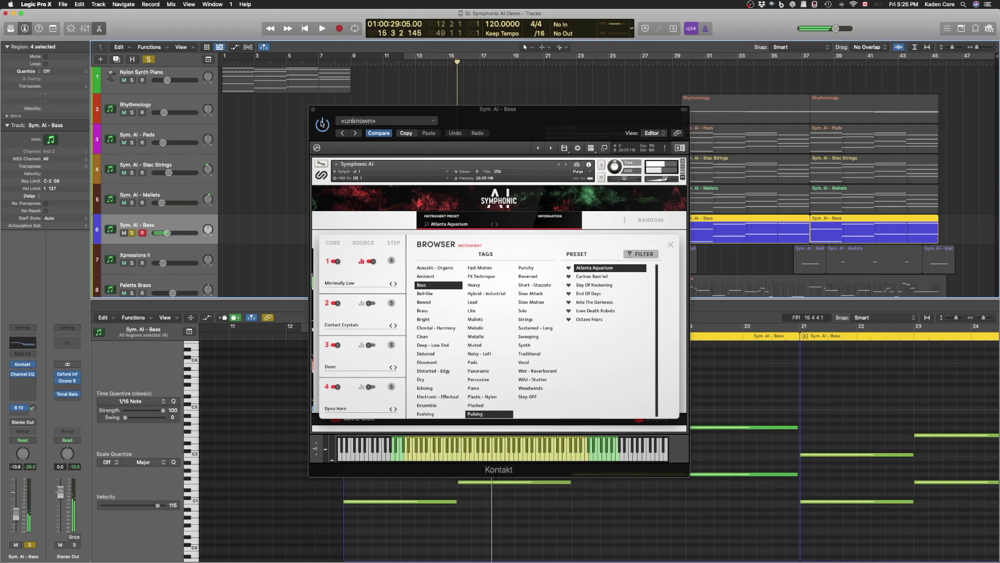
Step: Close the bass instrument and unsolo its track, and open the Symphonic AI instrument of the Sym. AI - Pads track
key(super+w)
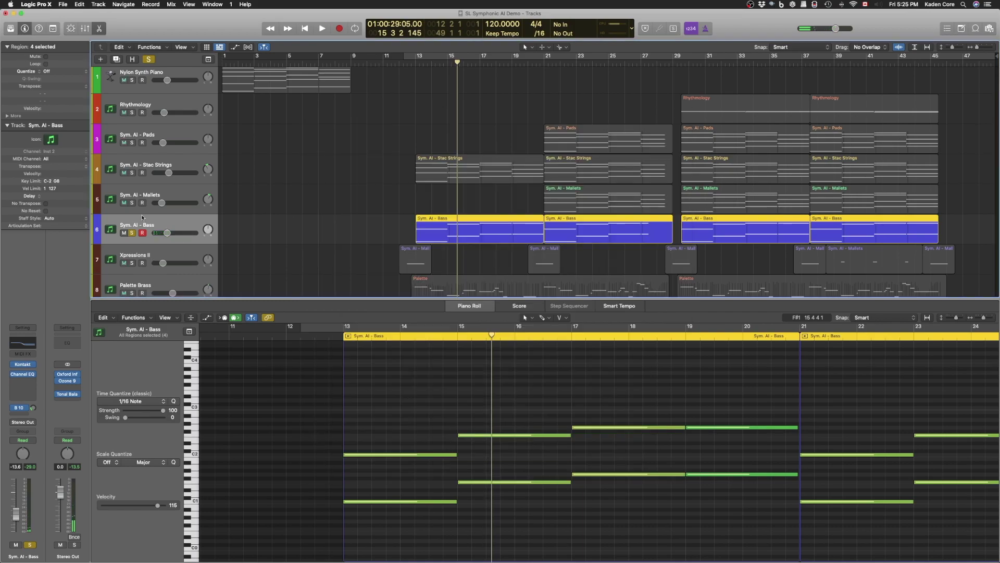
click(132, 233)
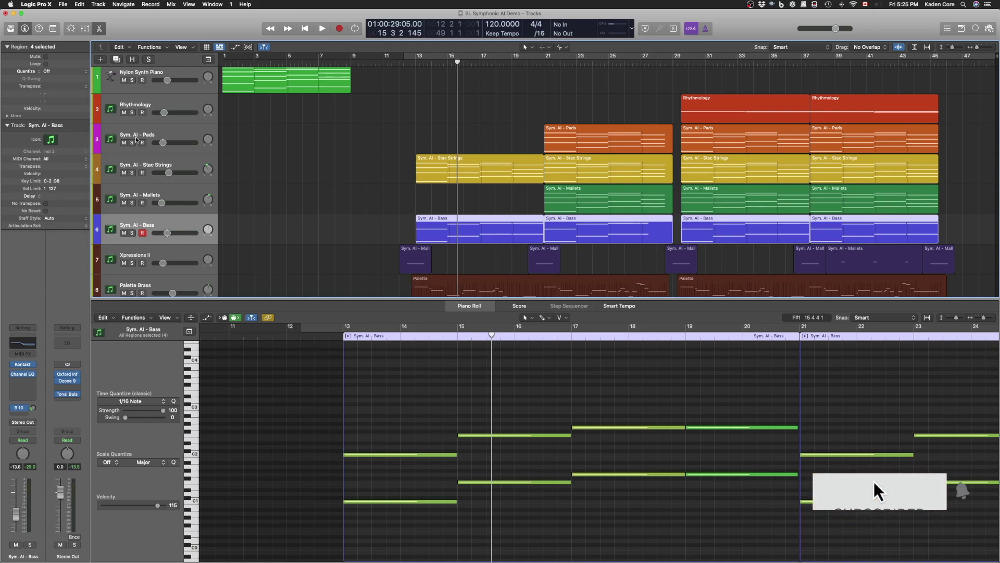
click(161, 135)
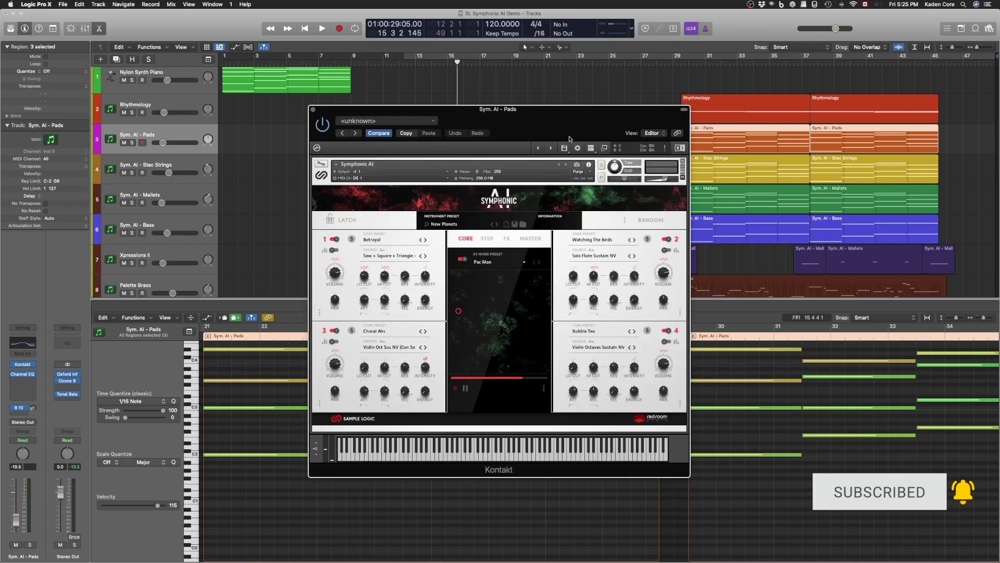
drag(558, 122, 596, 149)
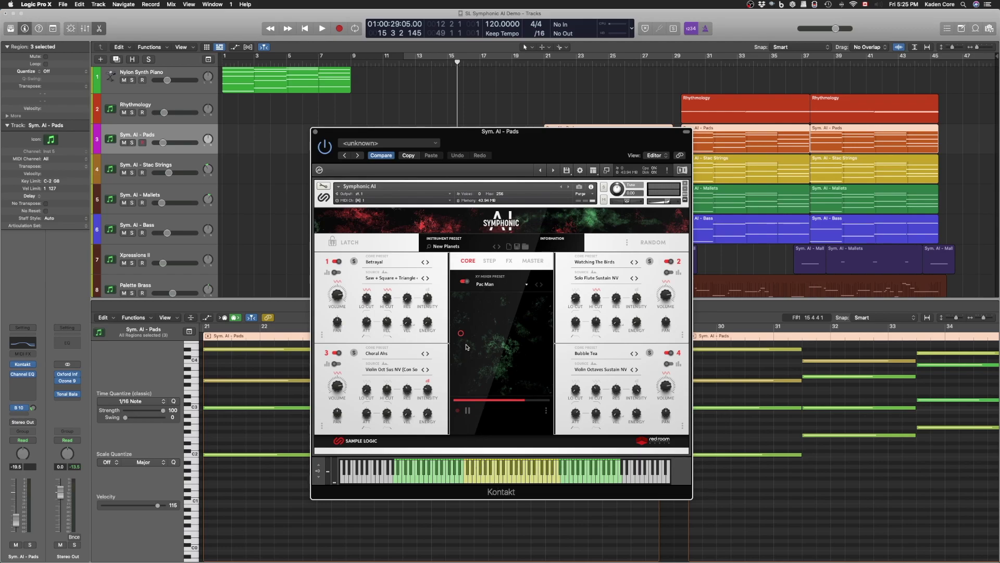
Step: Solo the Sym. AI - Pads track and play it from bar 21 to watch the XY pad automation, then stop playback
click(132, 144)
click(549, 66)
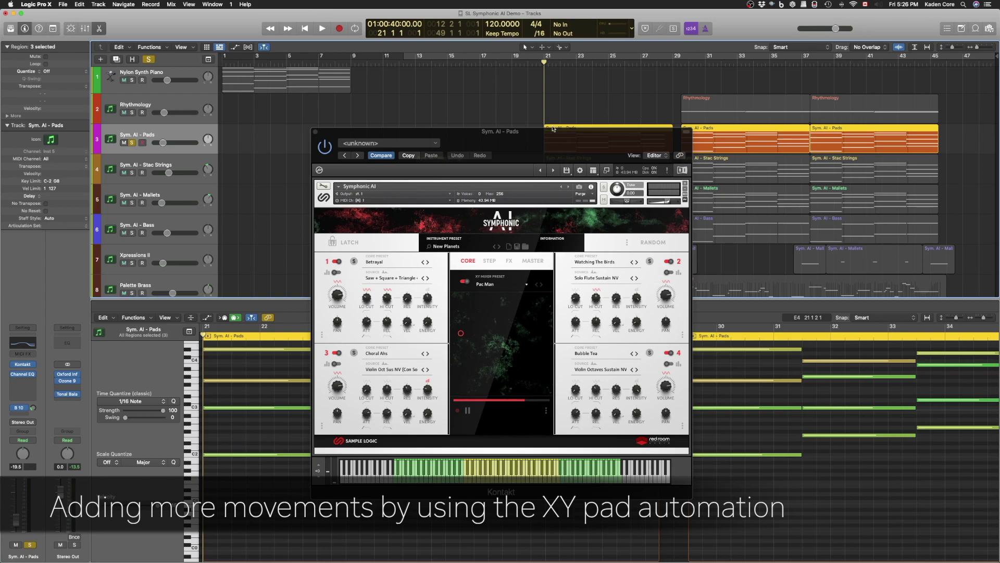
key(space)
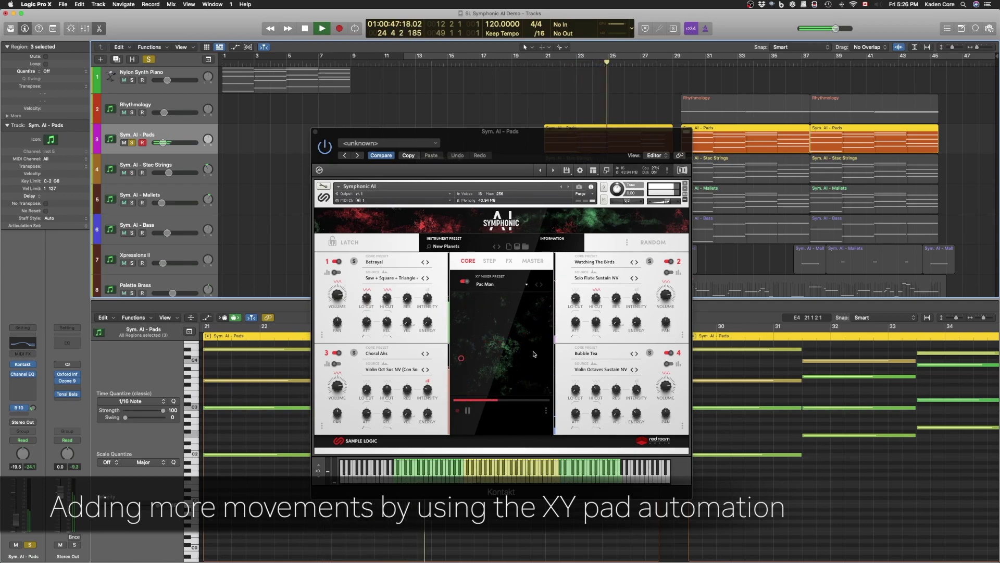
key(space)
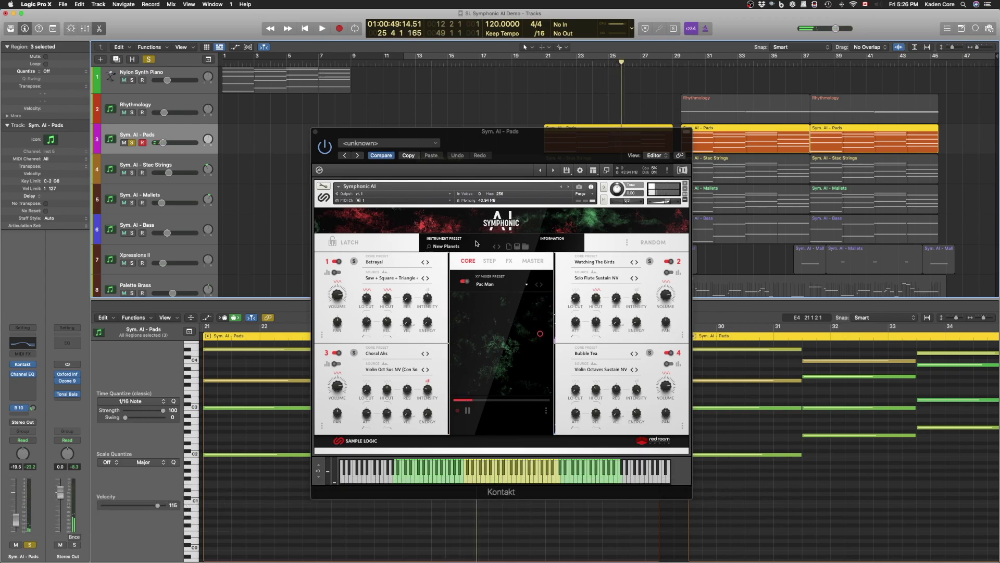
Step: View the New Planets preset's tags in the preset browser and its step sequencer page, then return to the core page
click(453, 246)
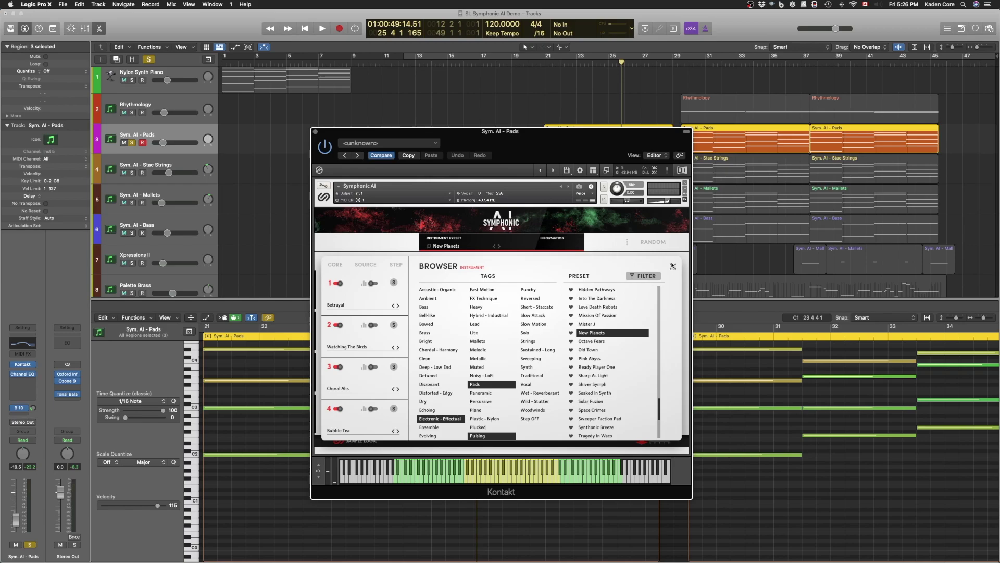
click(672, 265)
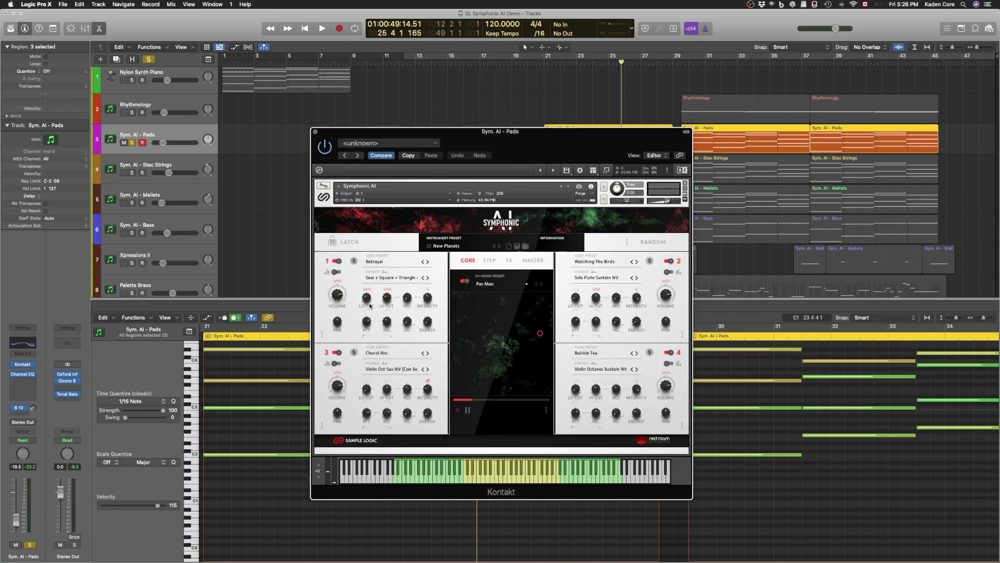
click(489, 260)
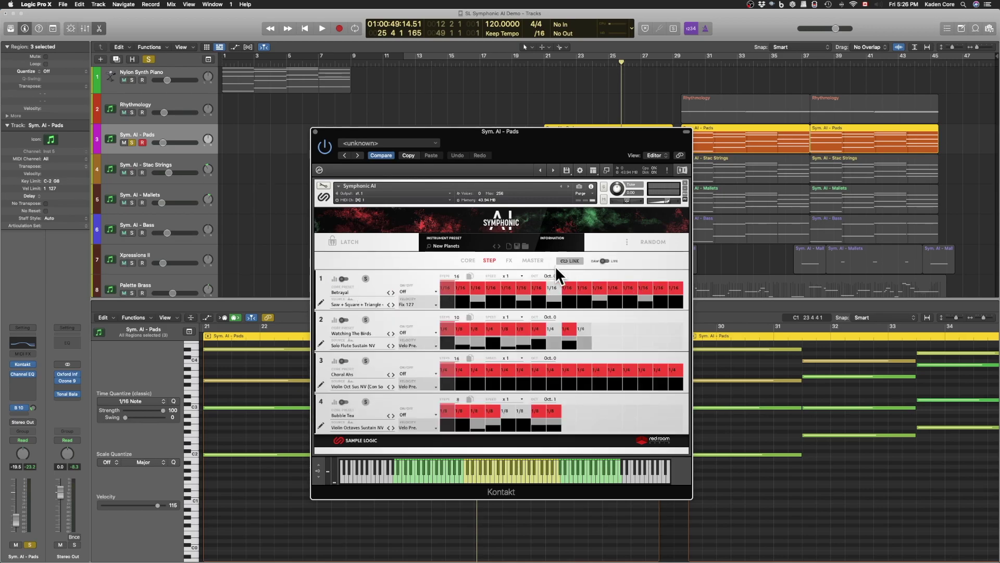
click(469, 260)
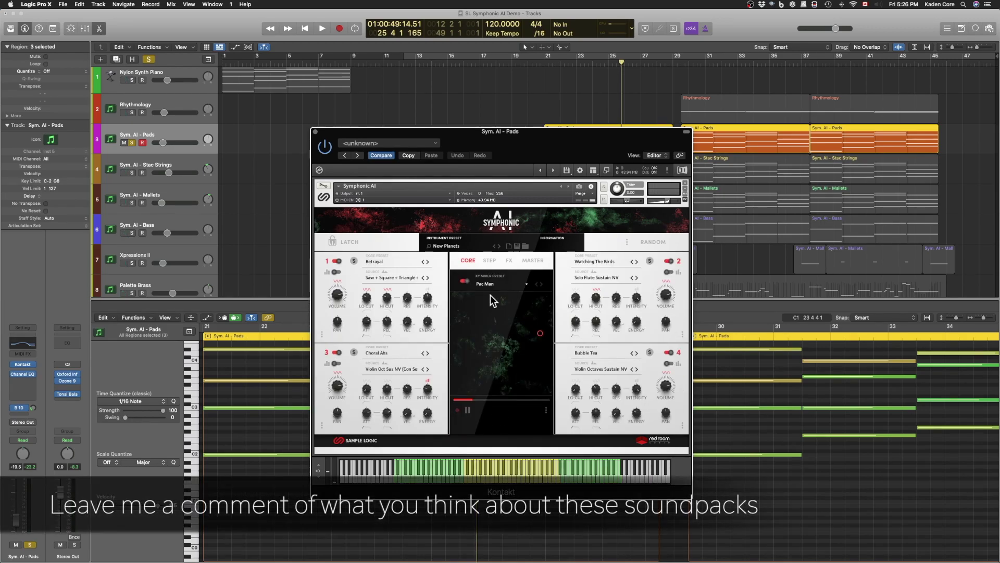
Step: Play the soloed pads from about bar 25, look at the XY mixer preset list, and close the instrument
key(space)
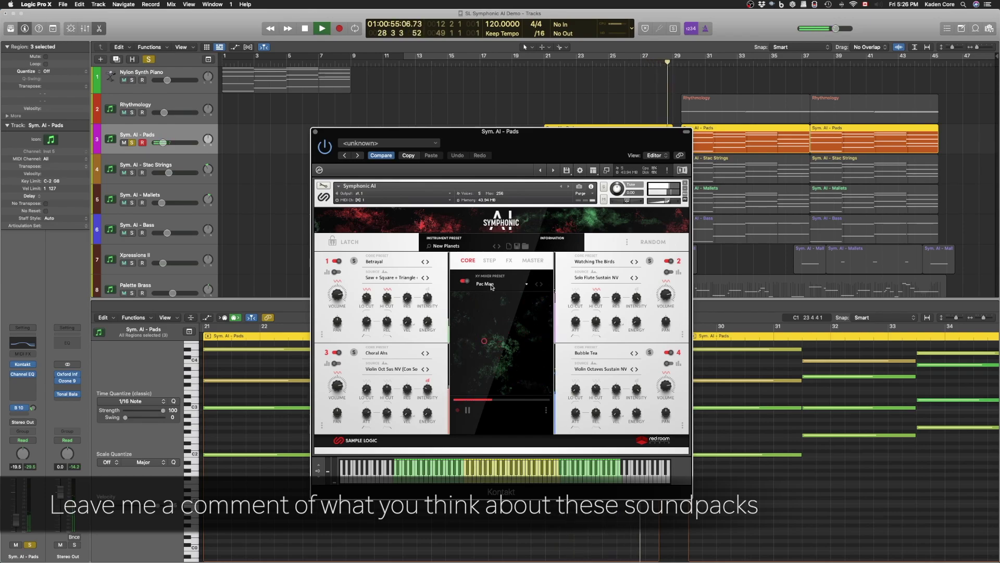
key(space)
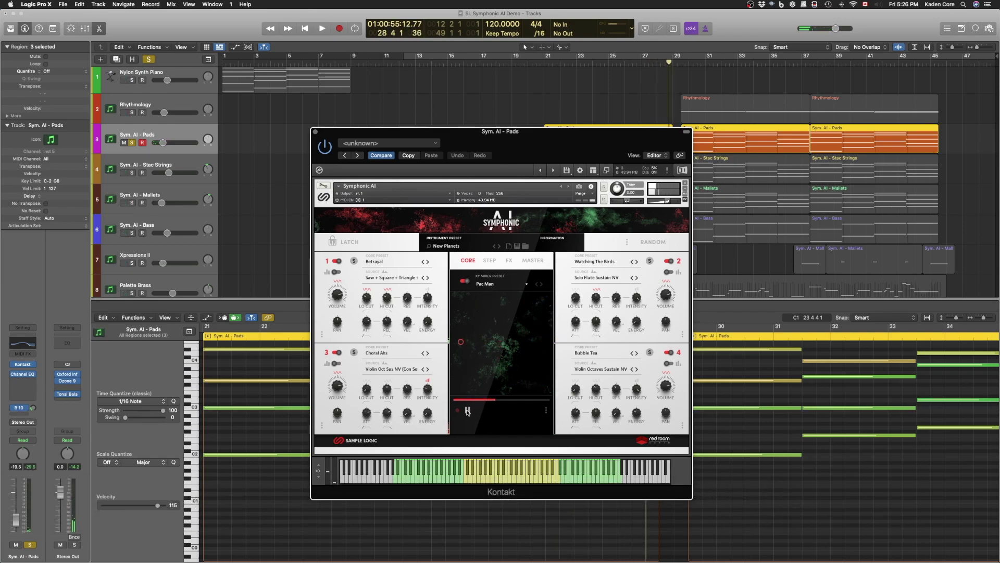
click(491, 284)
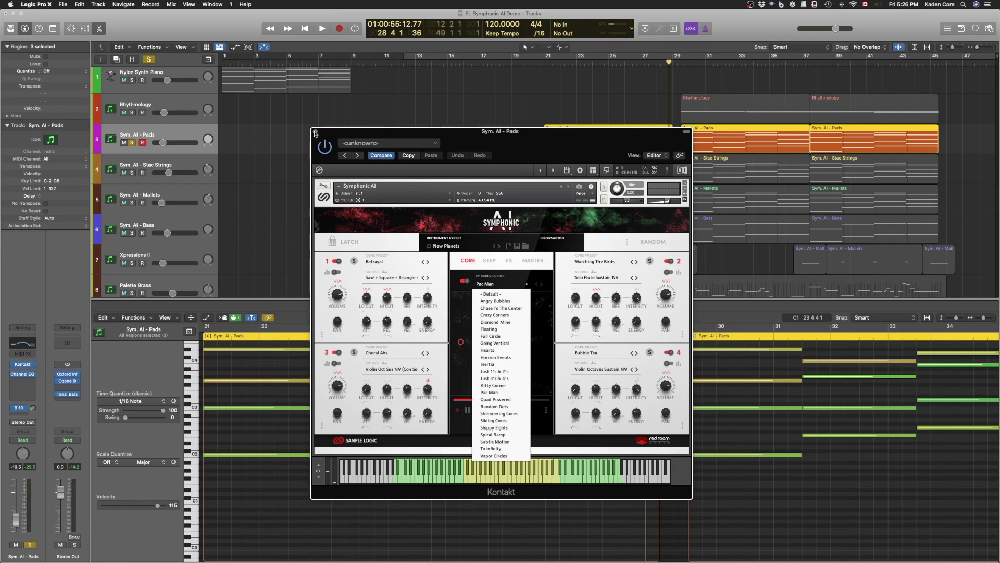
click(314, 132)
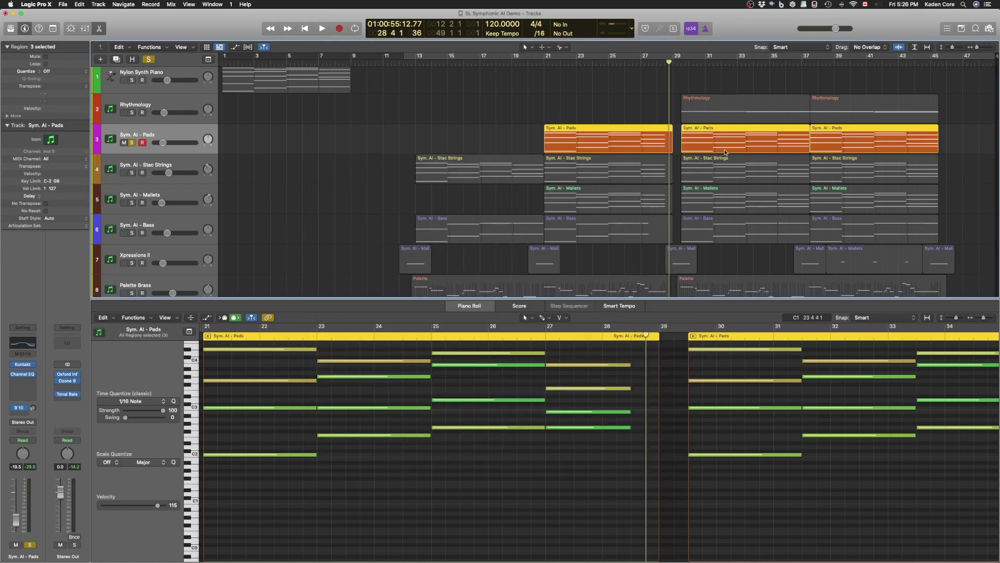
Step: Solo the Sym. AI - Mallets track instead of the pads and play it from bar 21 with its Symphonic AI instrument open
click(132, 143)
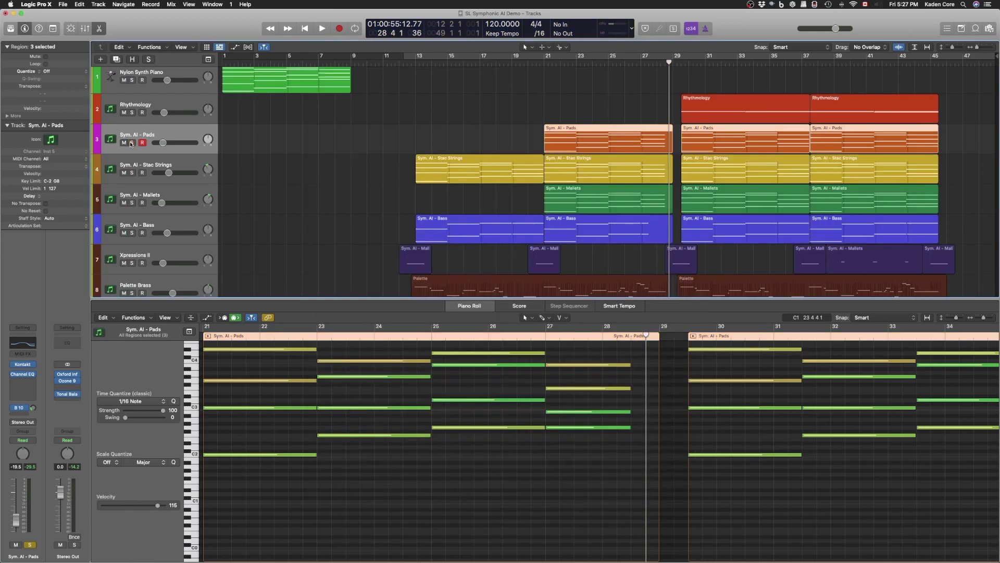
click(165, 195)
click(132, 202)
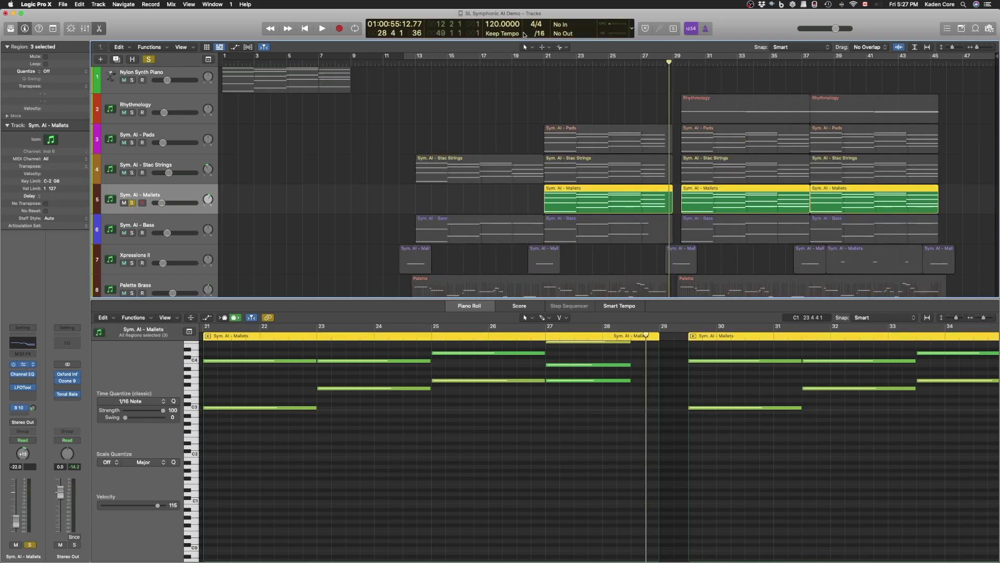
click(542, 64)
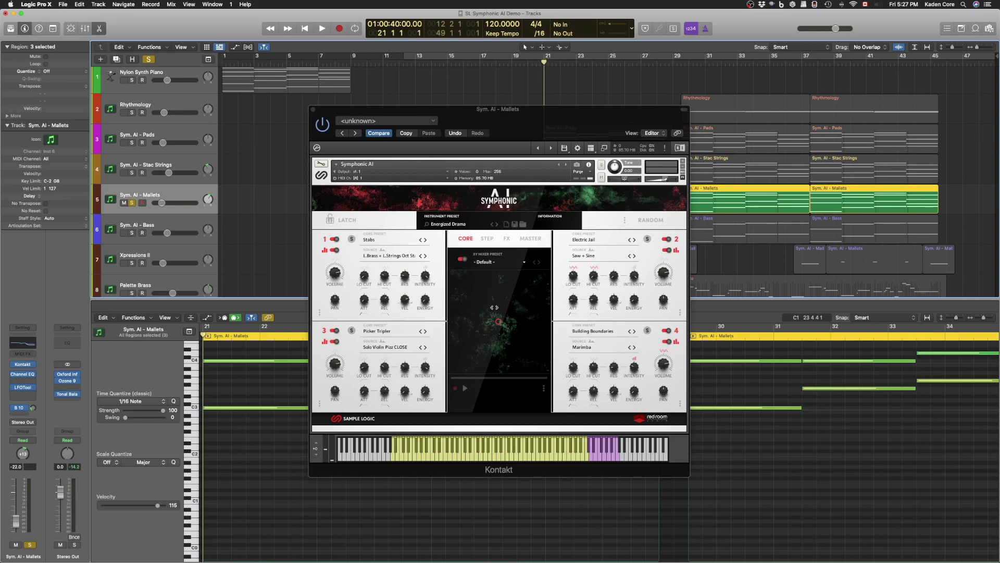
key(space)
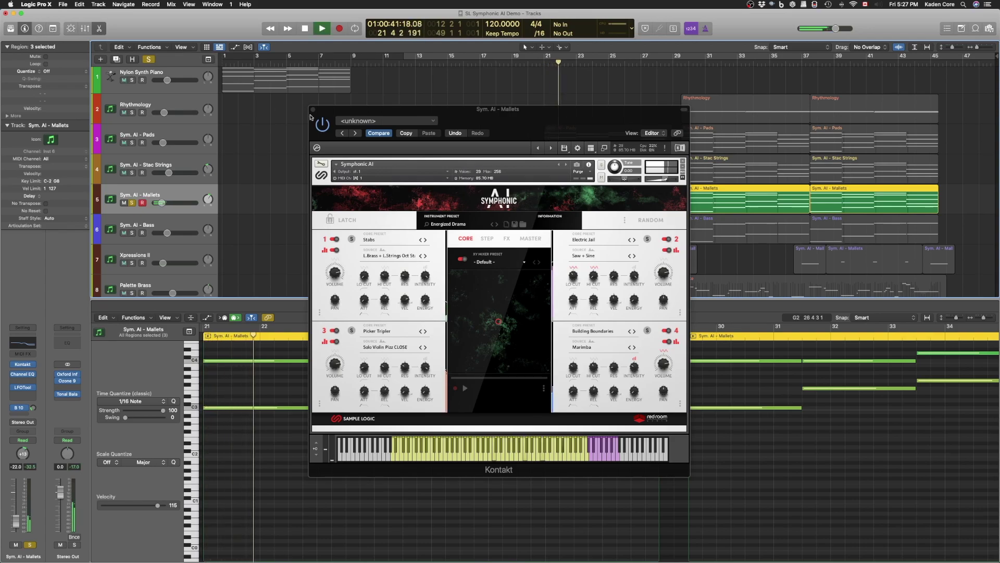
Step: Show the mixer and inspect the LFOTool effect on the Sym. AI - Mallets channel while the track plays
key(x)
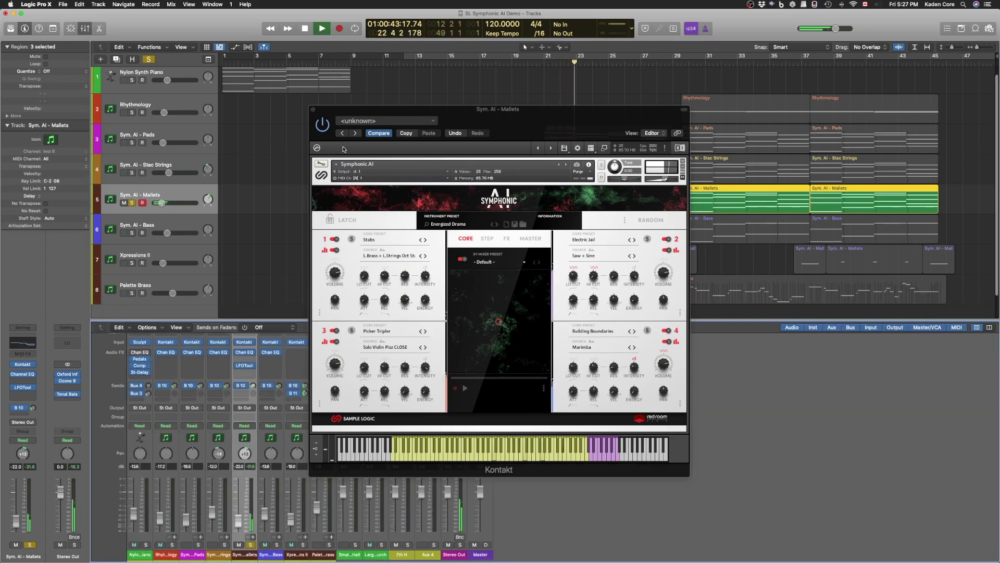
click(244, 365)
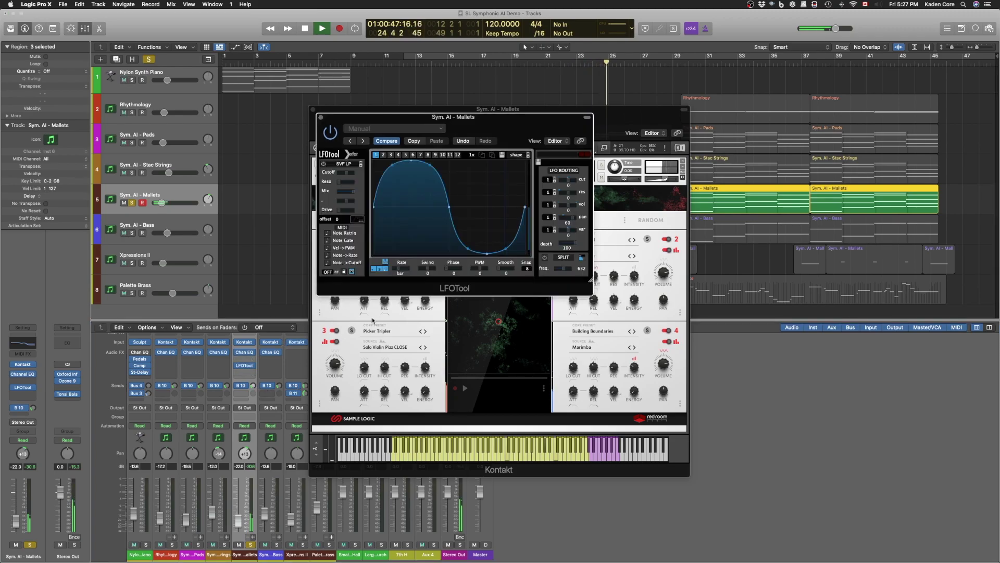
drag(417, 116, 812, 284)
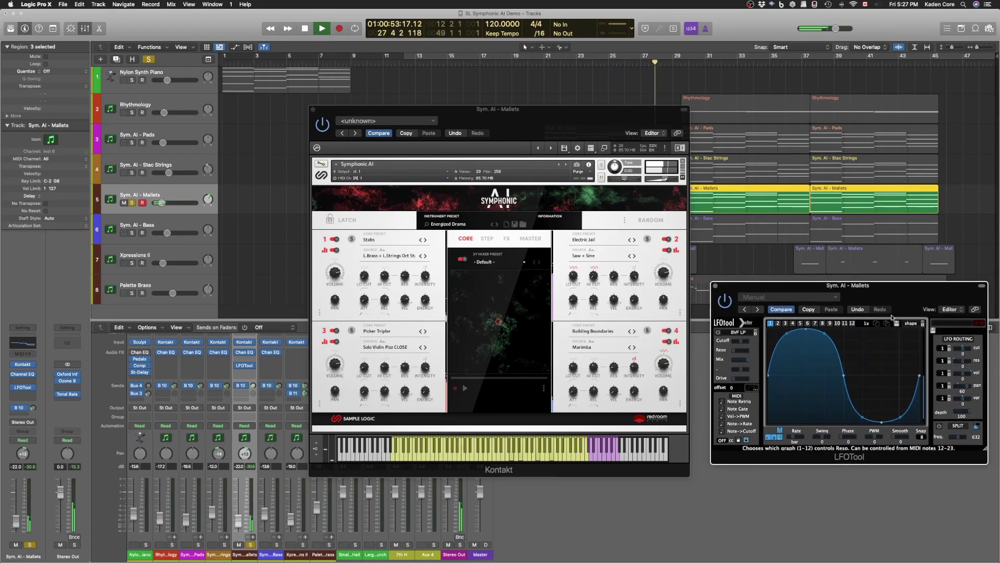
click(716, 286)
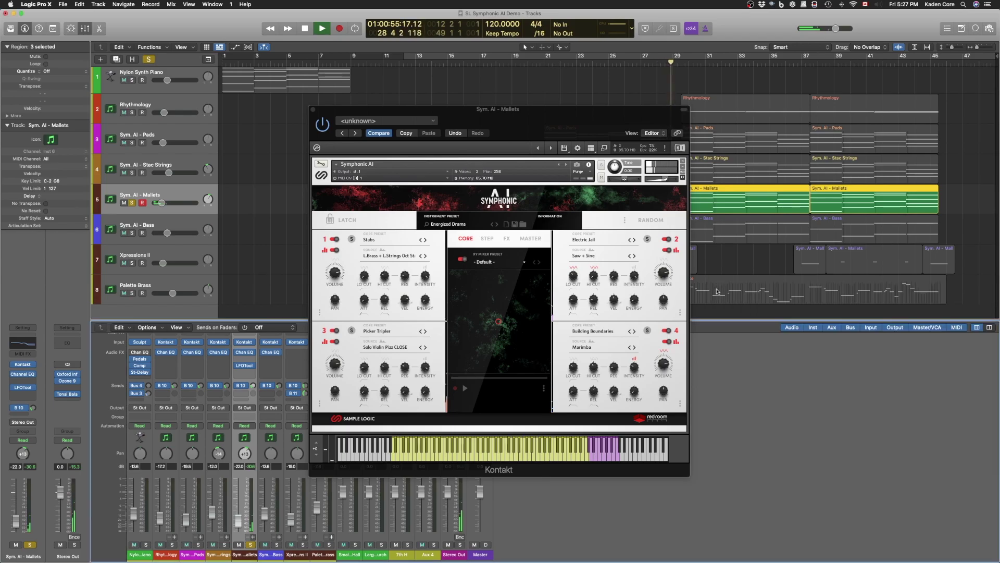
Step: Stop playback, close the Symphonic AI instrument and unsolo the Sym. AI - Mallets track
key(space)
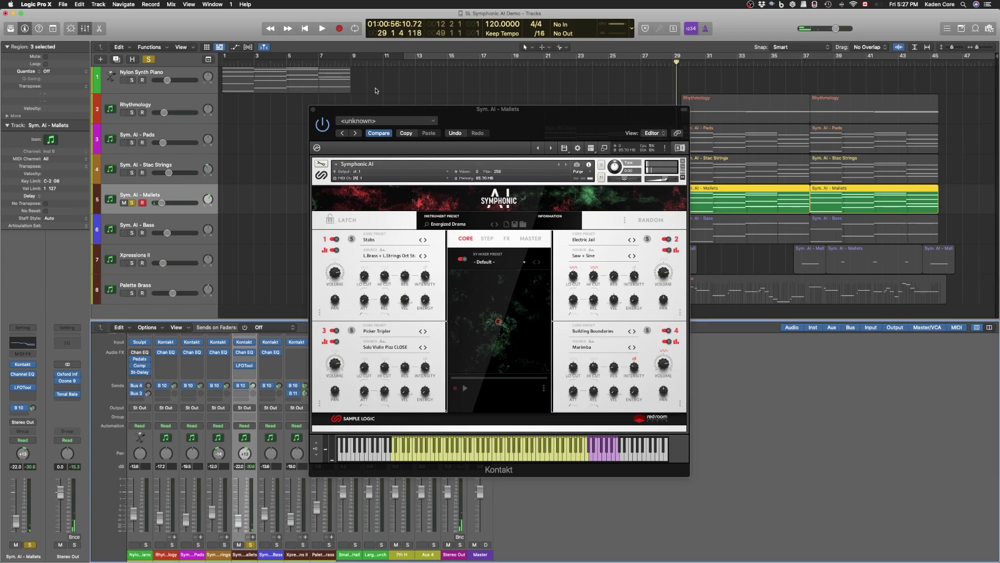
click(313, 111)
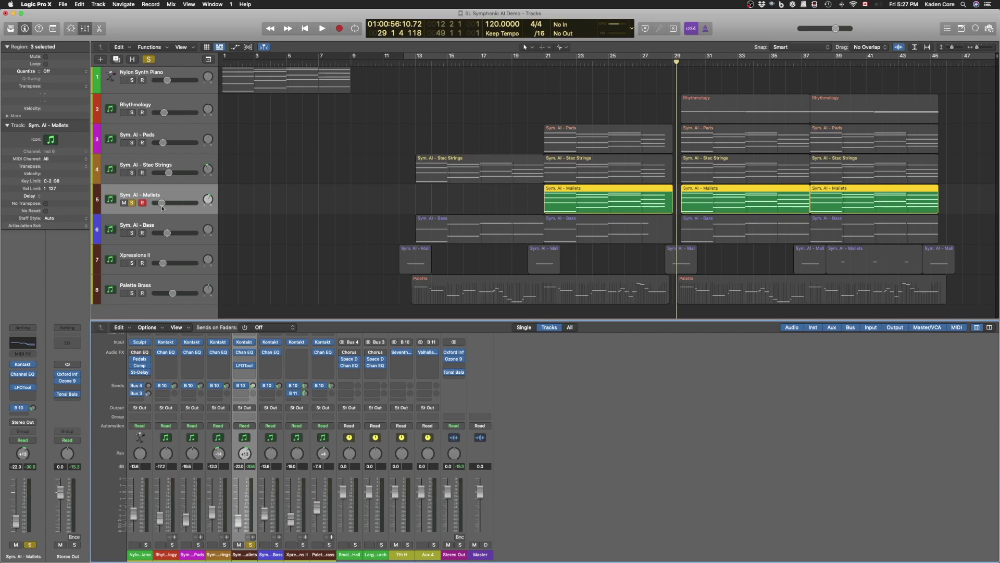
click(132, 203)
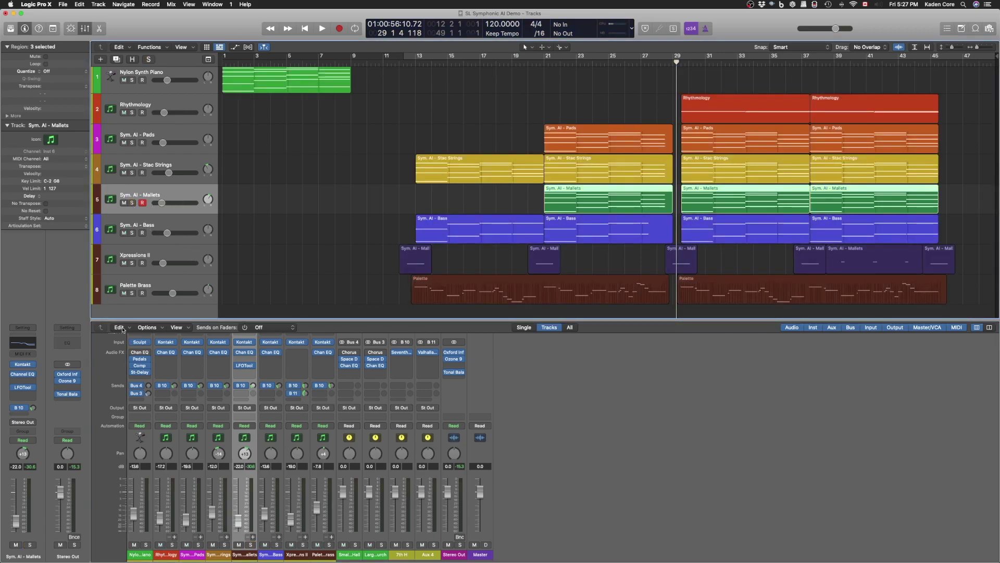
Step: Open the Palette Brass track's Palette instrument to view its articulations and settings, then close it
click(151, 286)
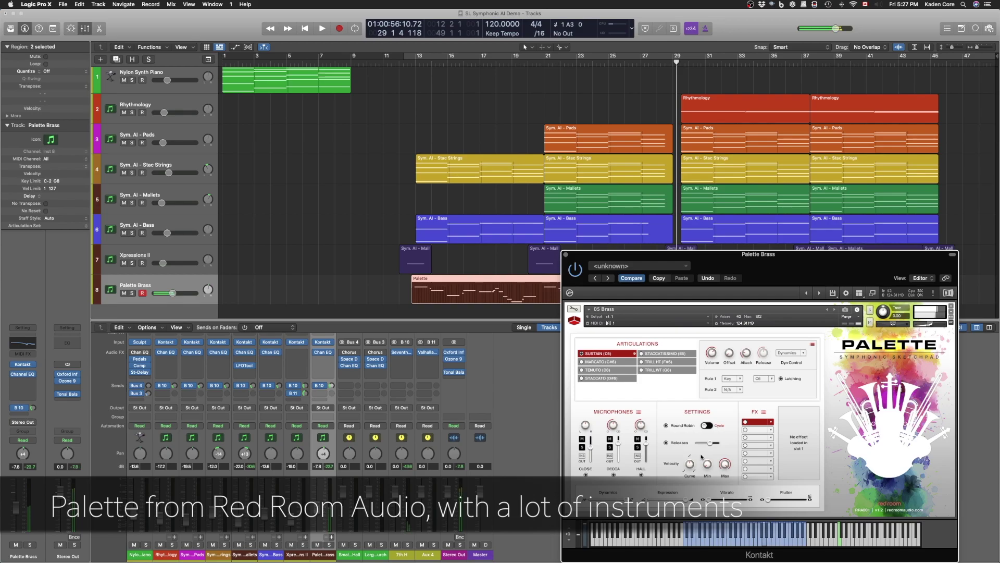
click(565, 255)
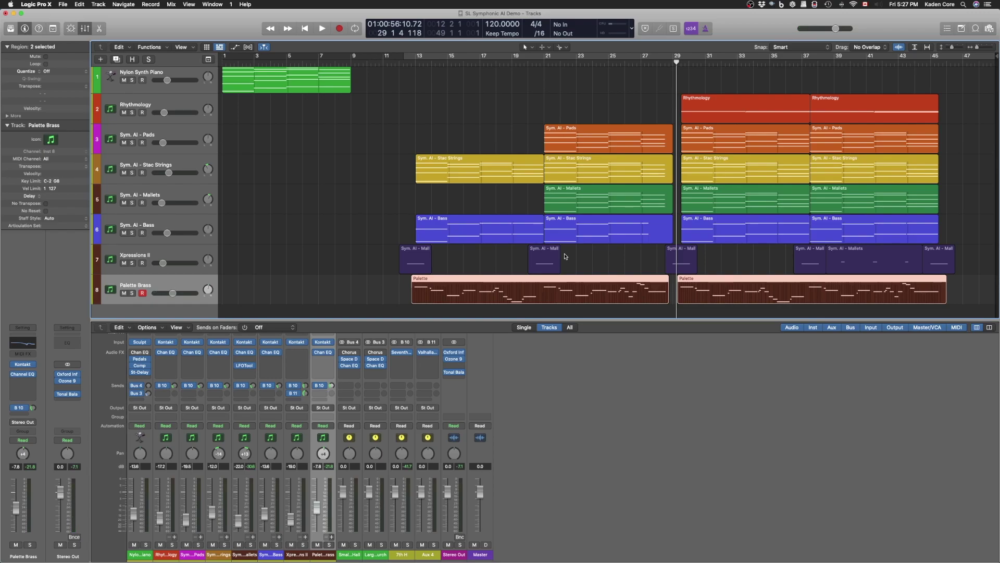
scroll(339, 164, up, 1)
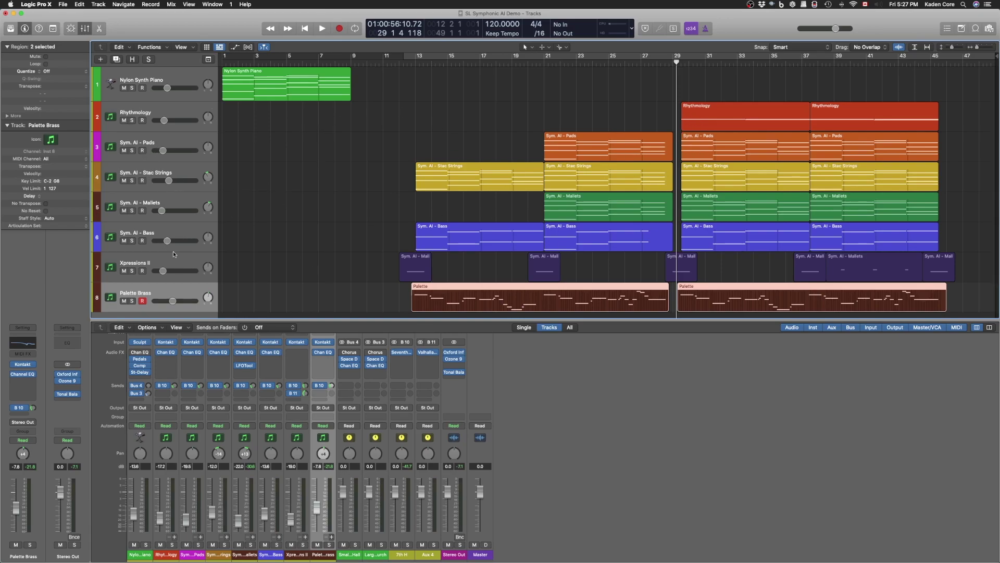
Step: Open the Xpressions II track's Whoosh Hits instrument and place its window clear of the earlier regions
click(180, 264)
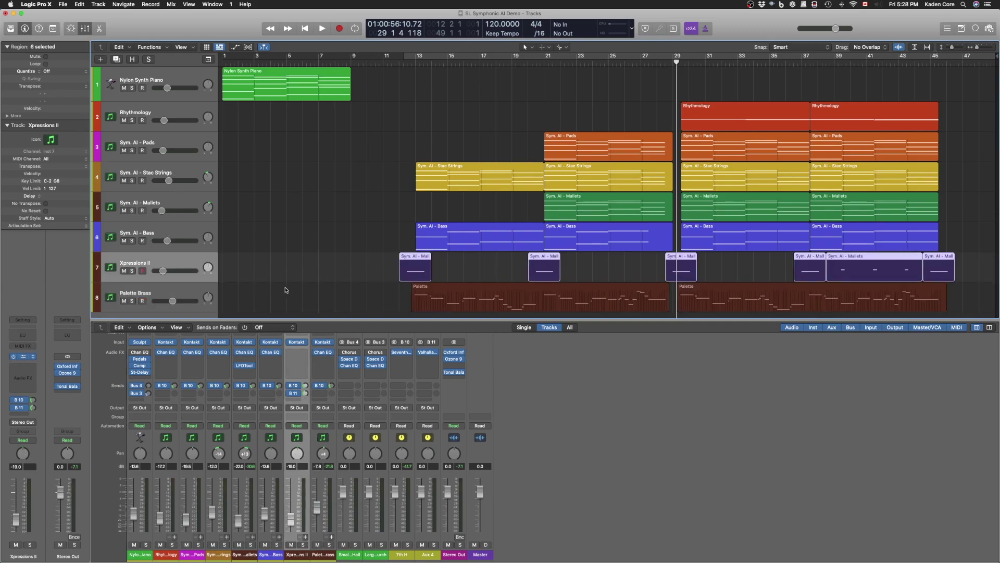
click(296, 342)
drag(569, 119, 794, 192)
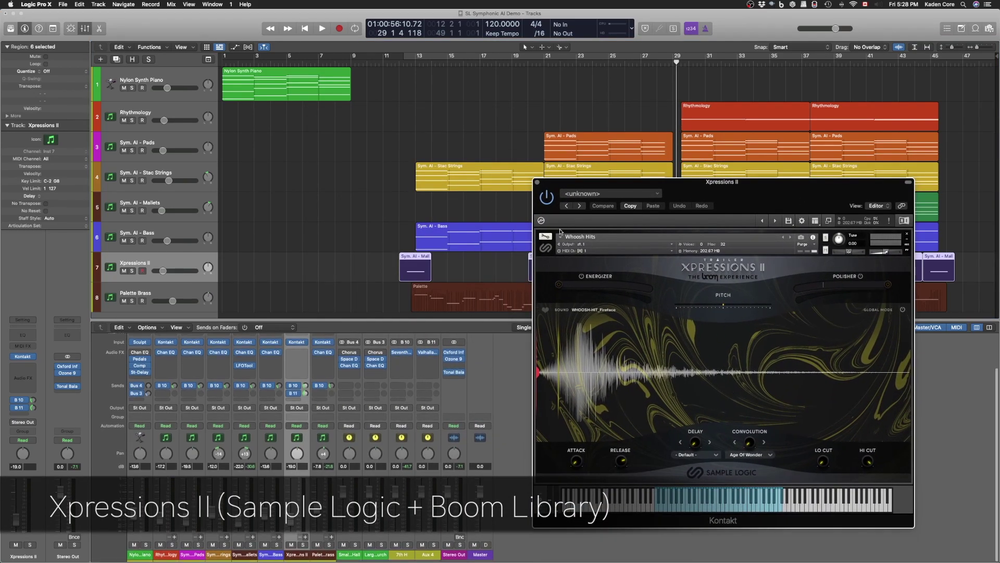
Step: Play the arrangement from about bar 12 to hear the first Xpressions II hit, stop playback and close the instrument
click(418, 60)
key(space)
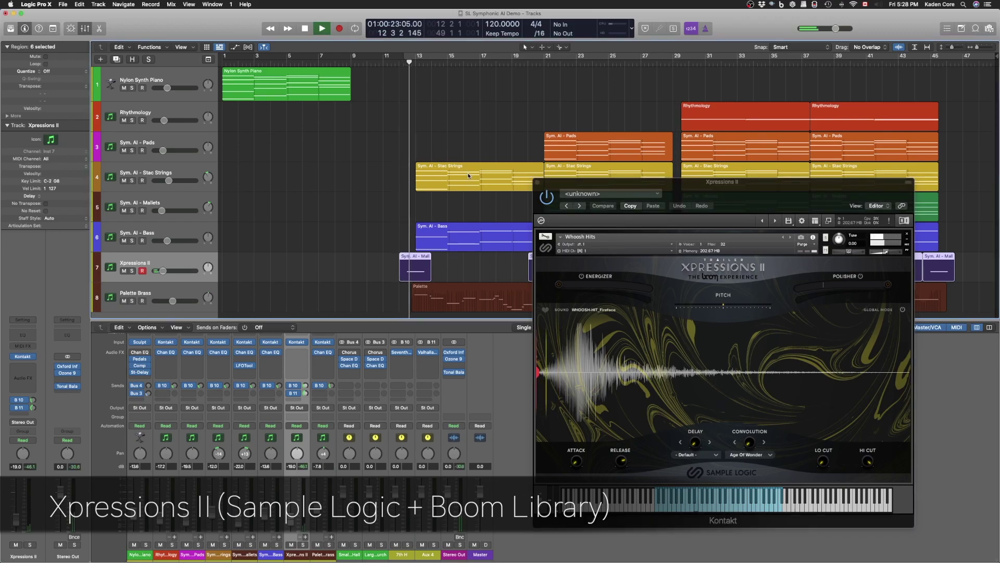
key(space)
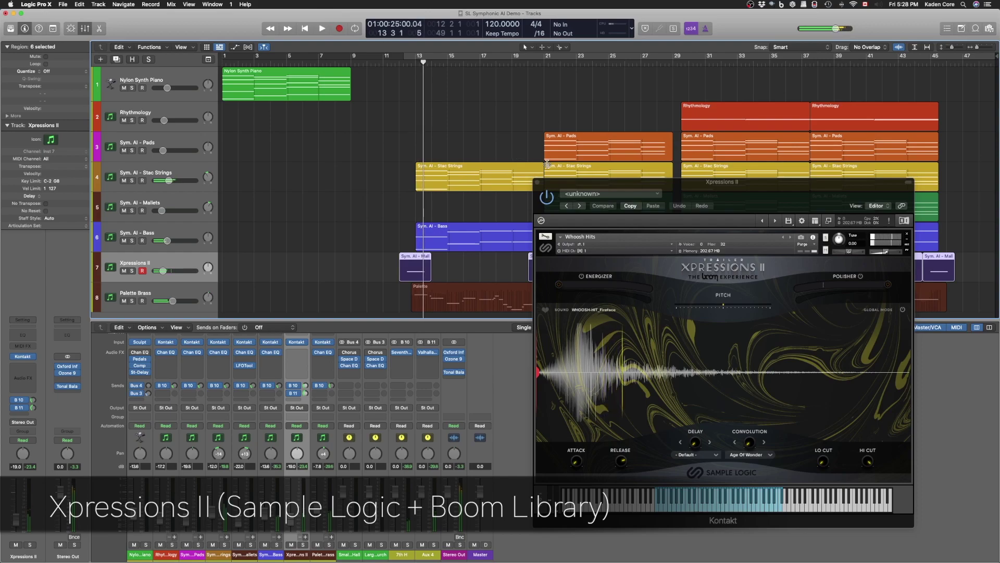
click(537, 183)
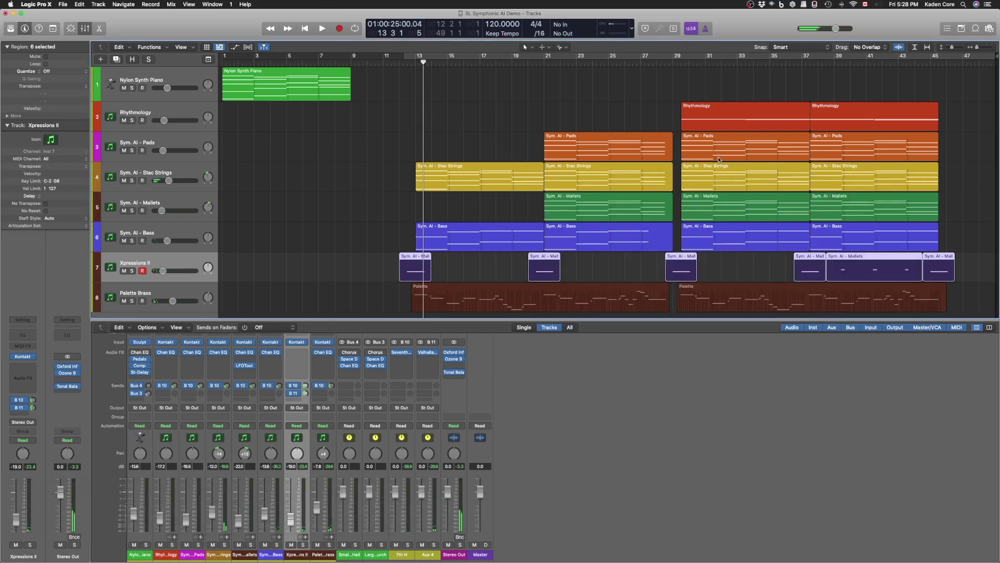
Step: Open the Rhythmology track's instrument, place its window over the later regions, audition its loops and close it
click(169, 116)
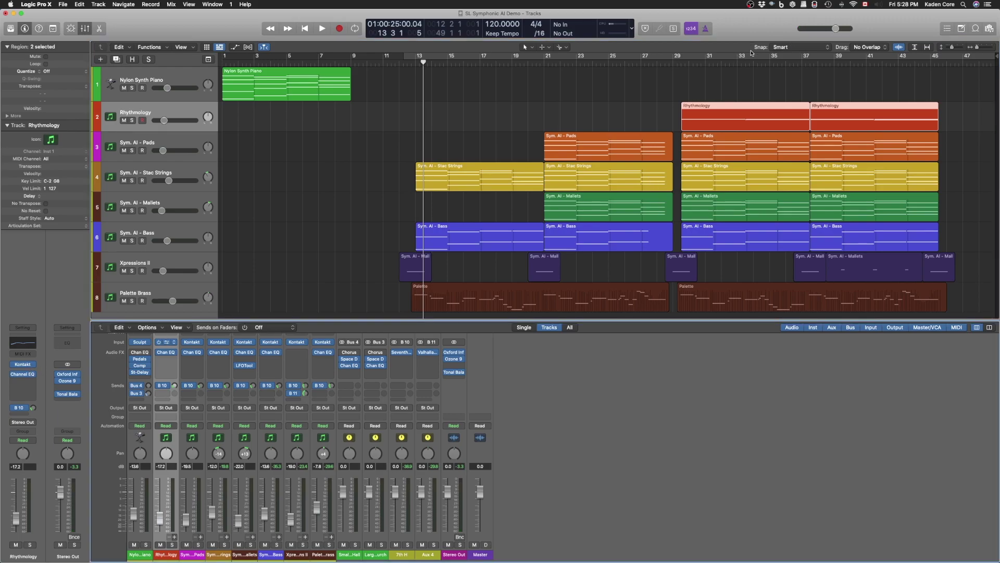
click(166, 341)
drag(506, 114, 795, 176)
click(740, 478)
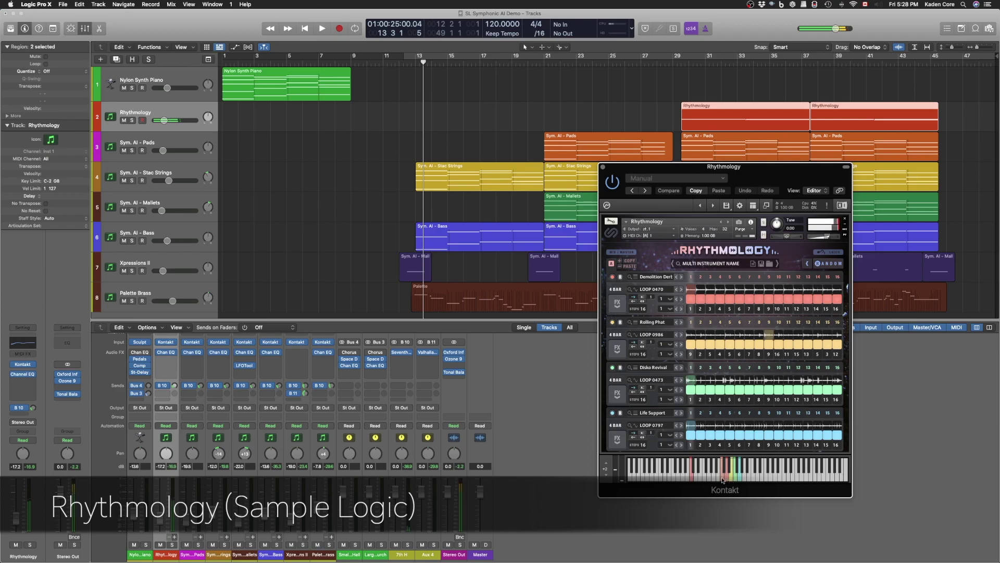
click(602, 167)
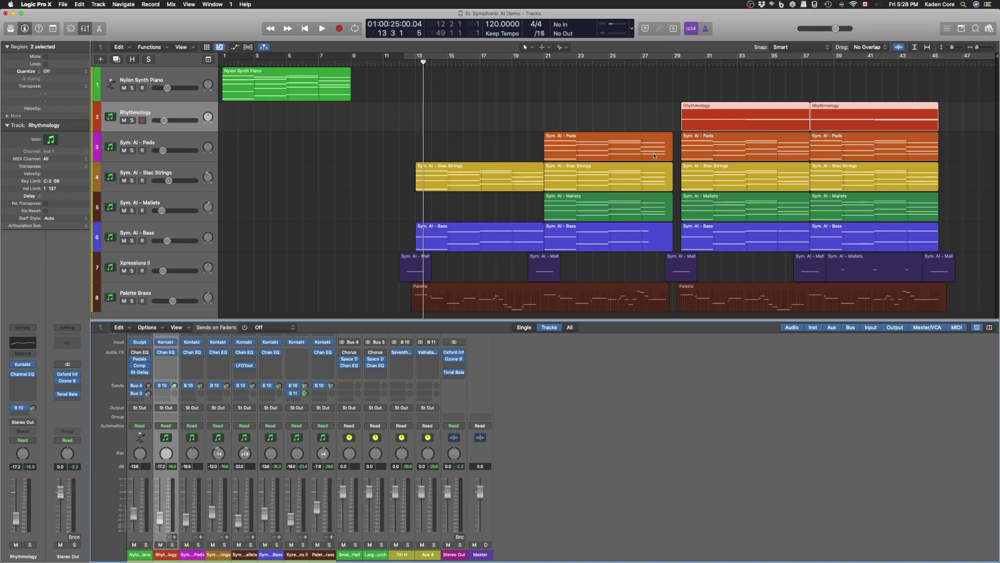
Step: Mute the Palette Brass and Xpressions II tracks and play the arrangement from the beginning
click(450, 293)
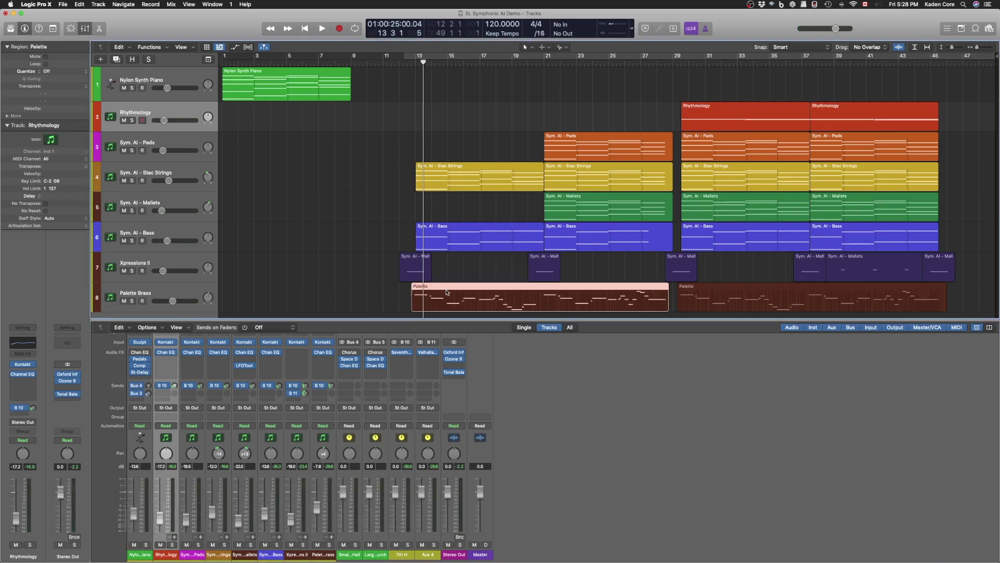
click(124, 301)
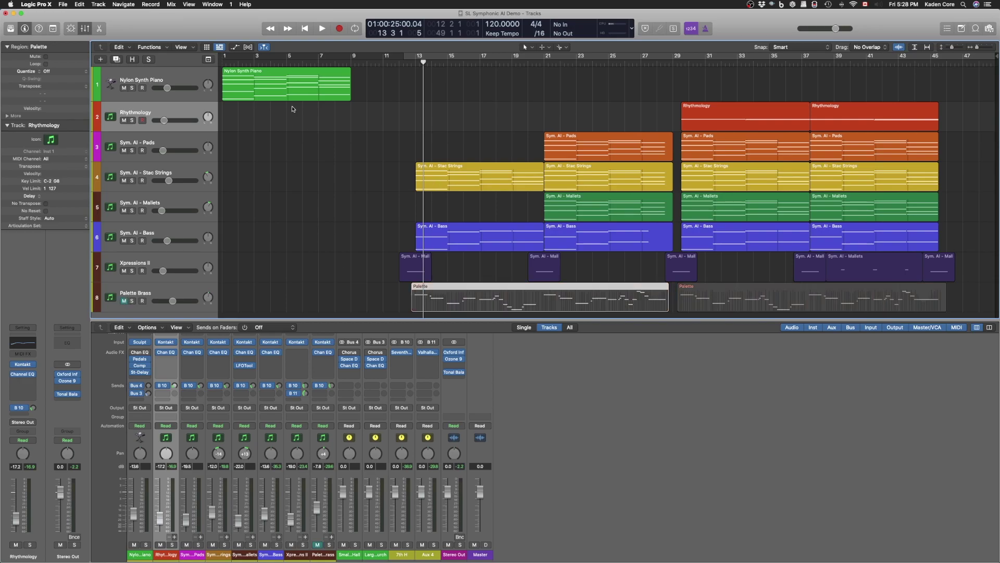
key(Return)
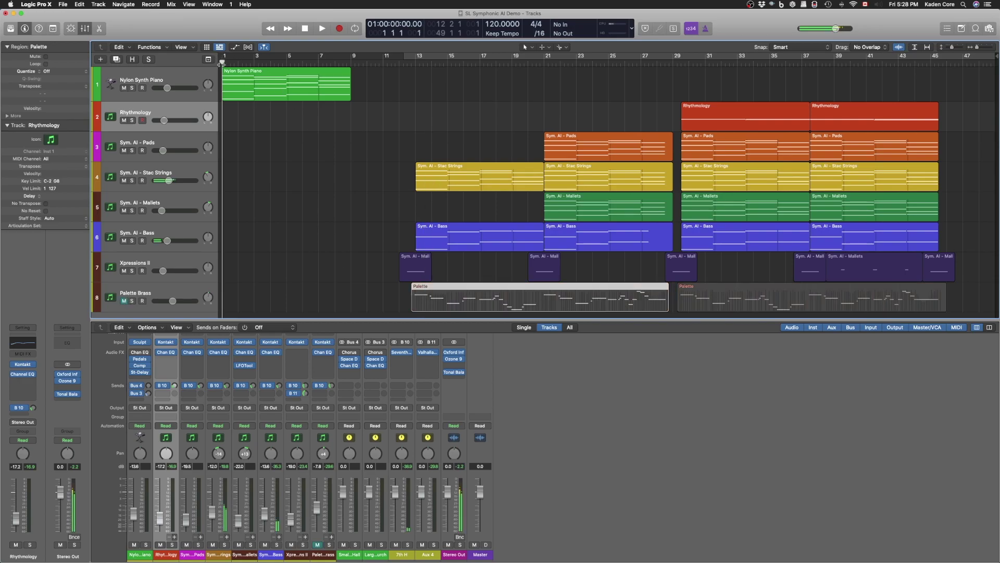
key(space)
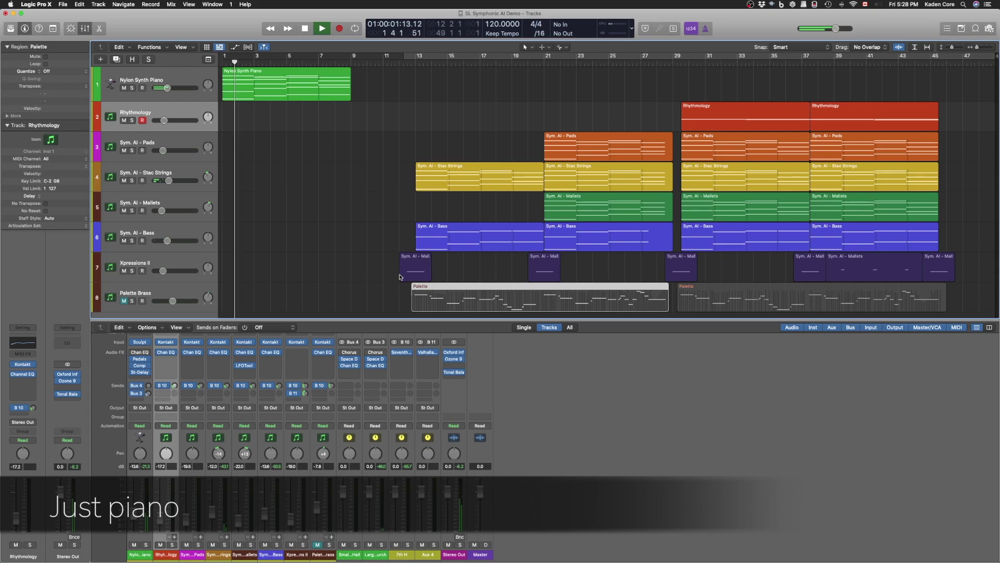
click(124, 271)
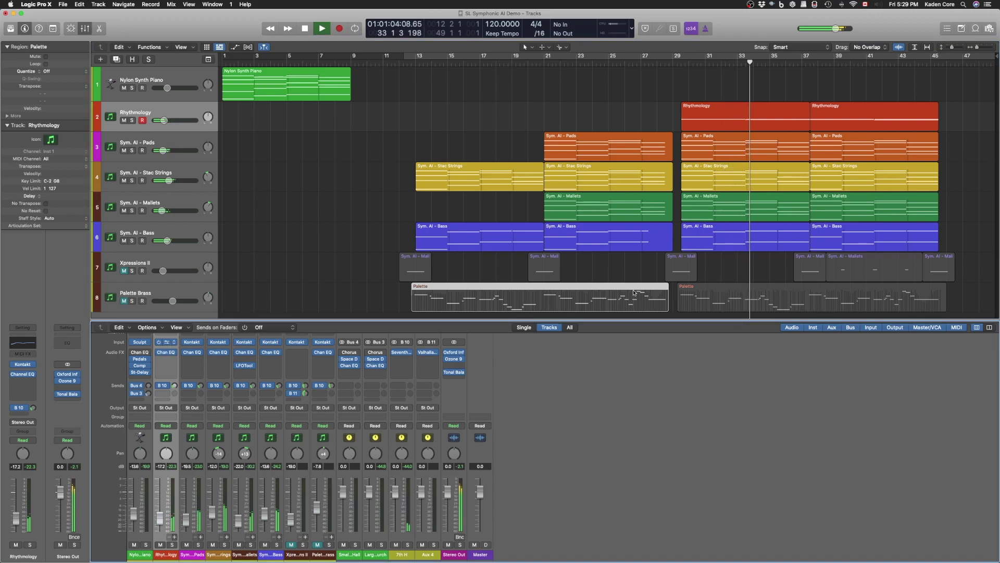
Step: Open the Rhythmology instrument during playback, move it clear of the later regions and view its Multi Core-Browser
click(166, 341)
drag(709, 167, 459, 182)
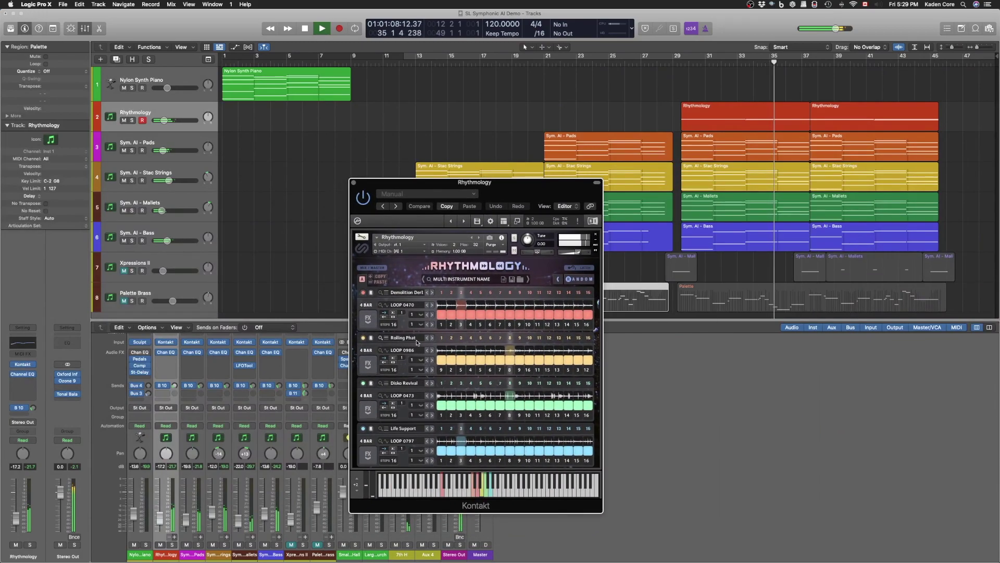
click(467, 280)
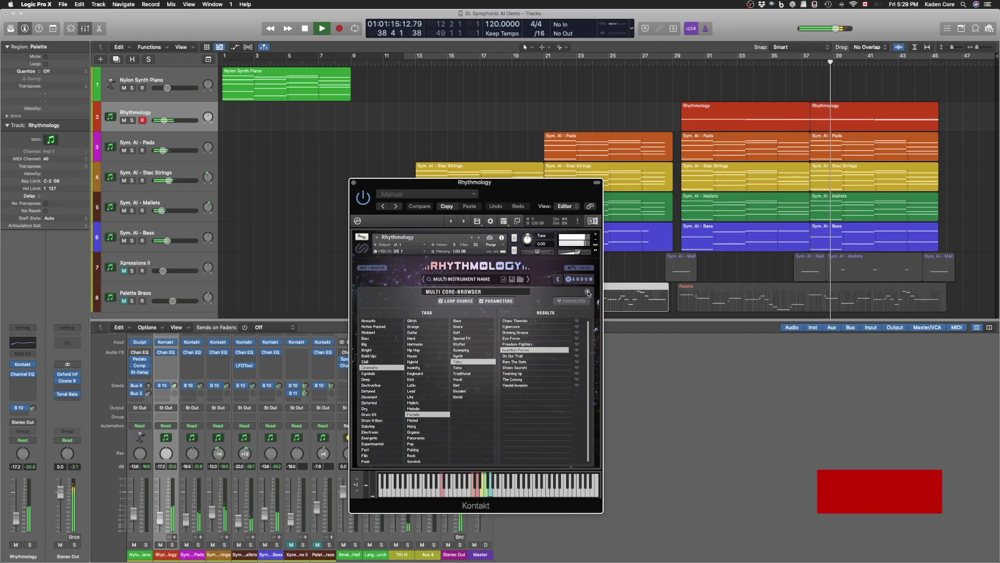
Step: Show the Sym. AI - Pads instrument alongside Rhythmology during playback, and stop playback at about bar 46
drag(495, 224, 867, 270)
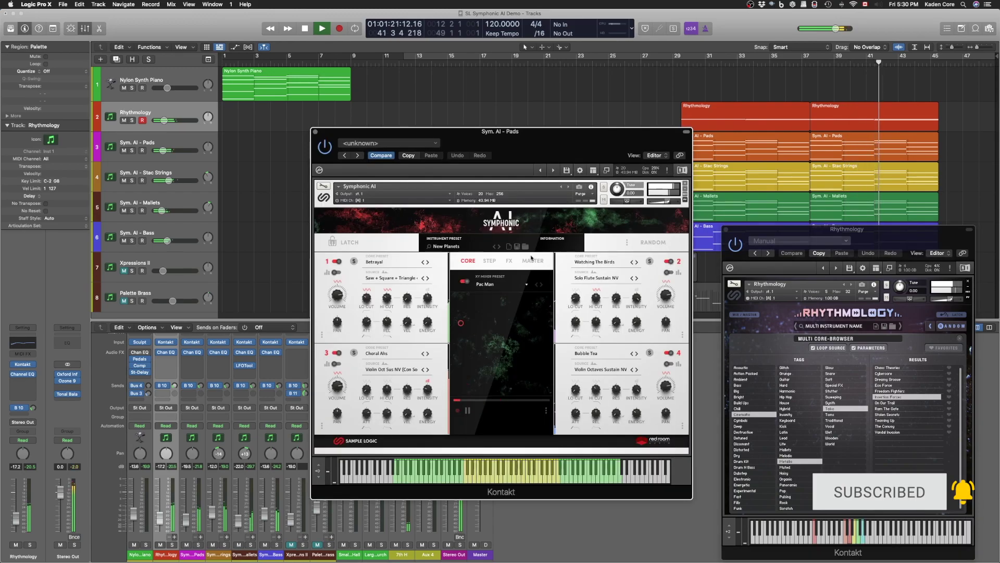
drag(585, 148, 613, 200)
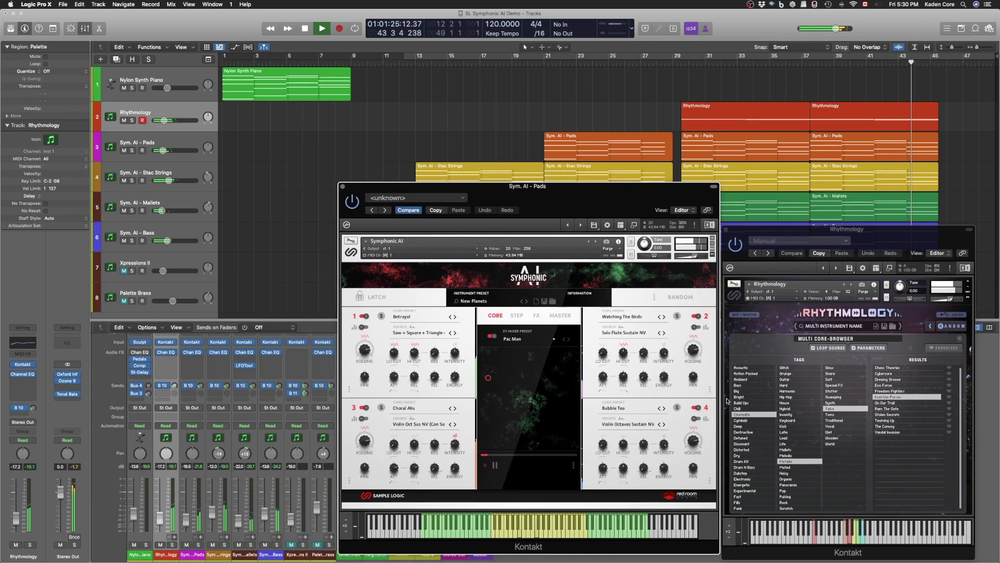
scroll(523, 102, down, 2)
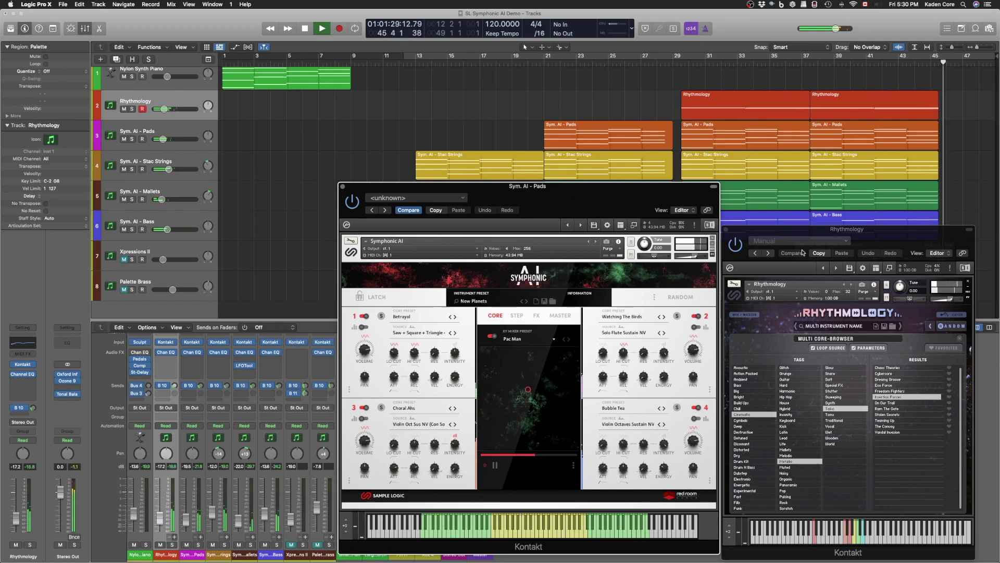
key(space)
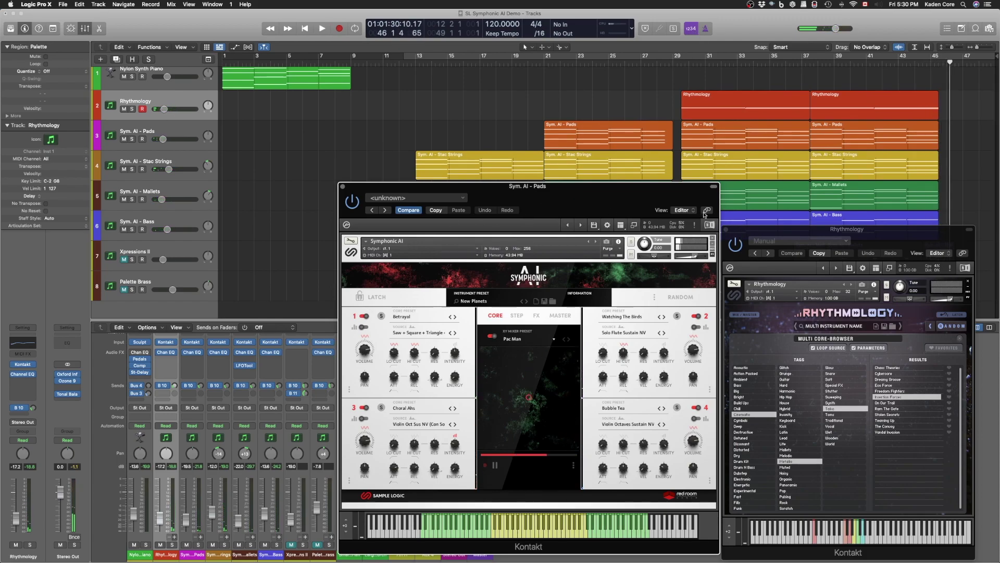
Step: Rearrange the Sym. AI - Pads and Rhythmology instrument windows to uncover the earlier regions, with Rhythmology in front
drag(803, 232, 660, 233)
drag(648, 194, 916, 198)
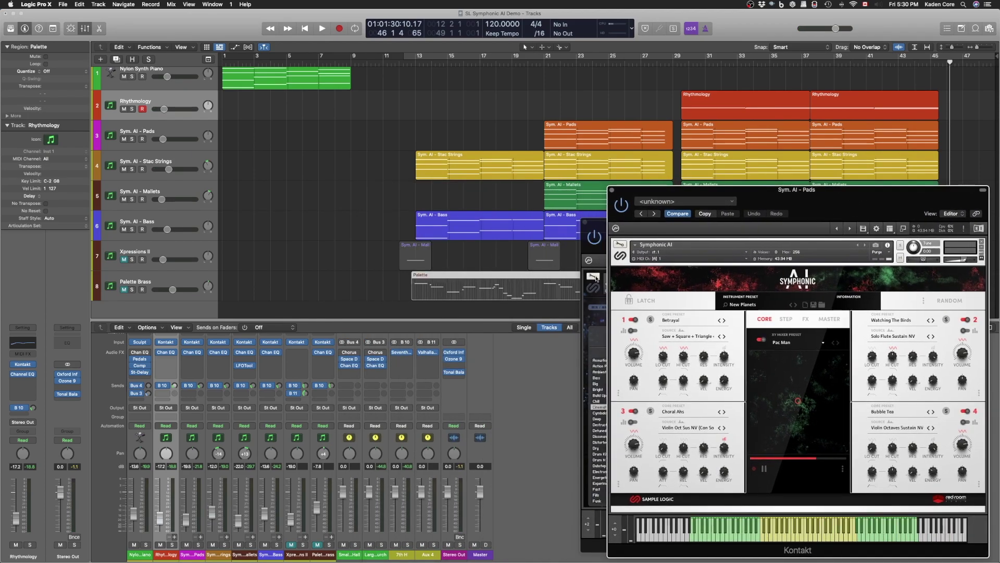
click(601, 230)
drag(701, 225, 835, 222)
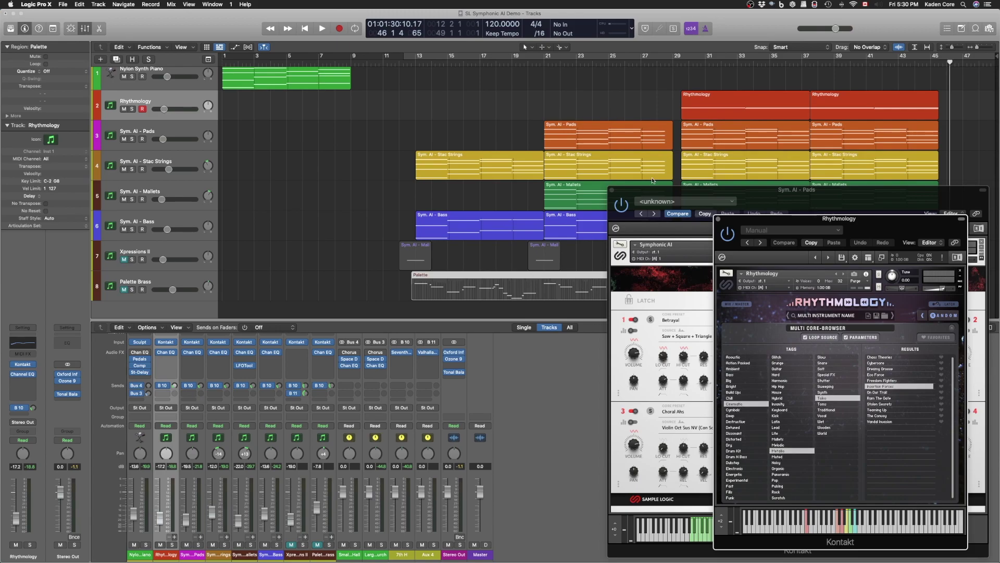
Step: Unmute the Xpressions II and Palette Brass tracks and set the playhead to bar 11
click(124, 260)
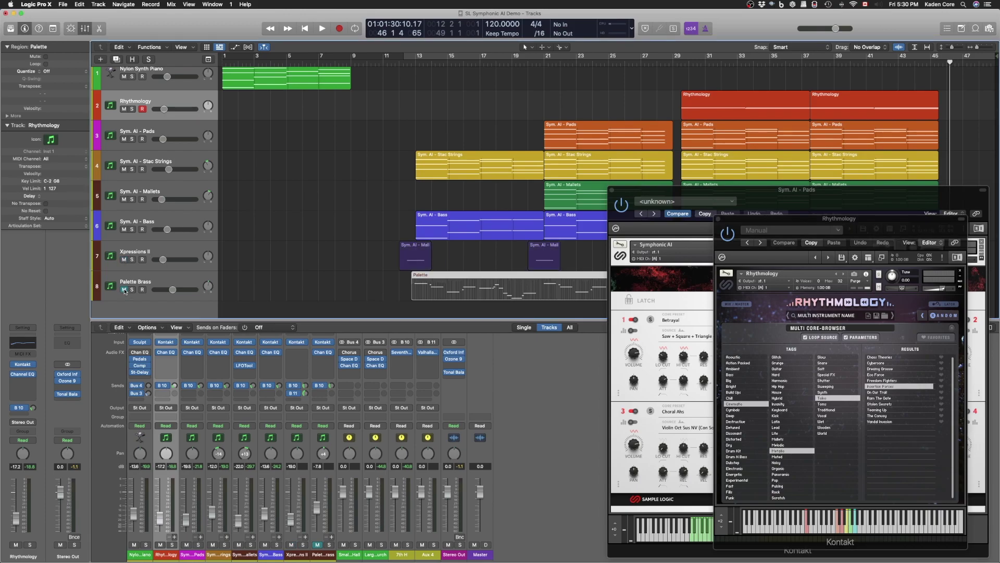
click(125, 289)
click(399, 63)
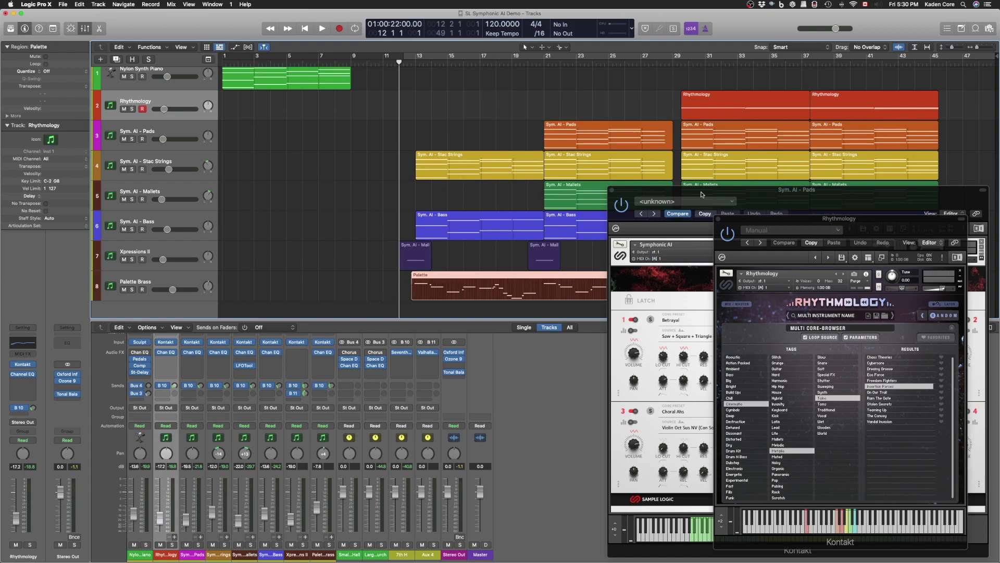
click(384, 63)
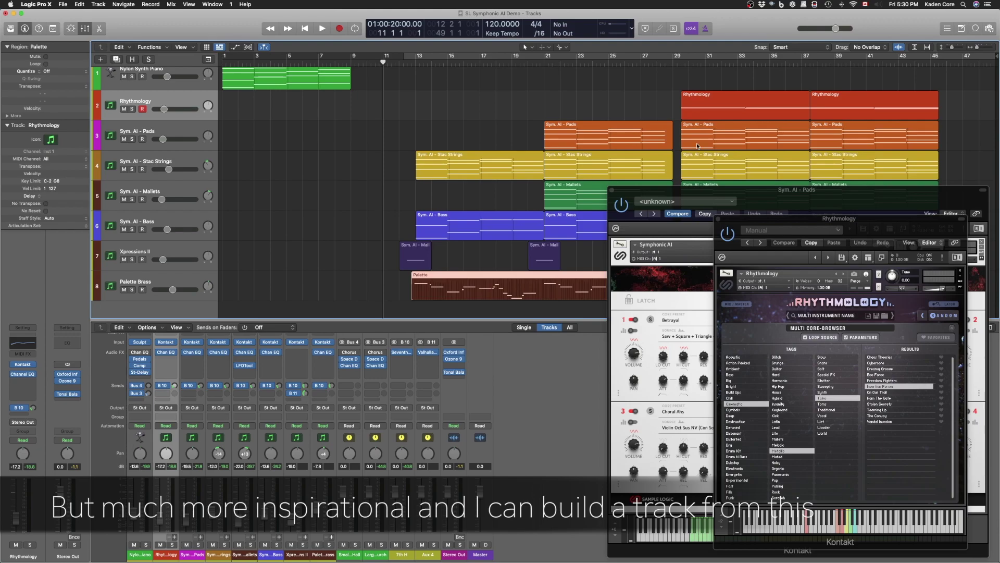
Step: Bring the Sym. AI - Pads instrument to the front, move it below the Sym. AI - Mallets regions and play from bar 12
click(824, 191)
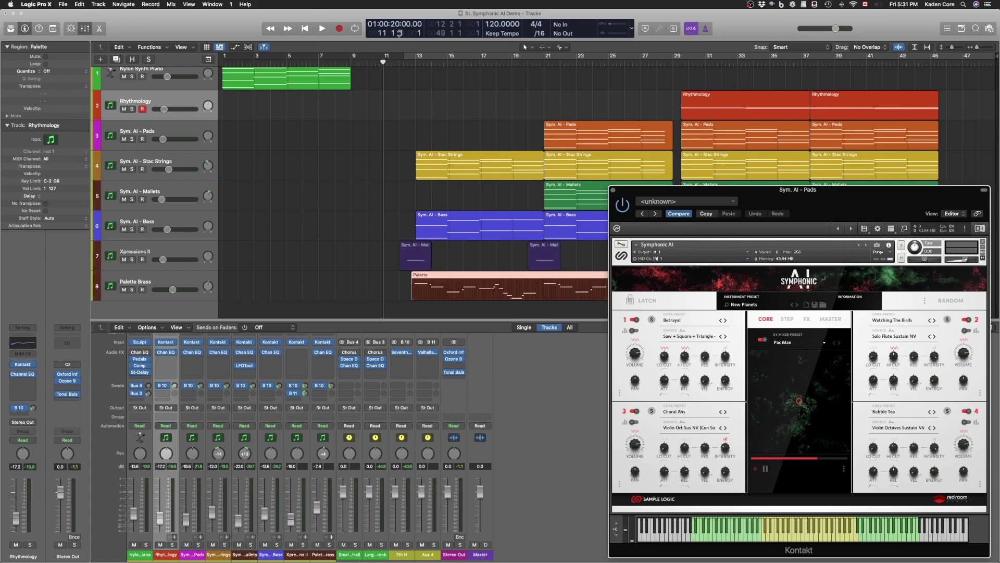
click(397, 65)
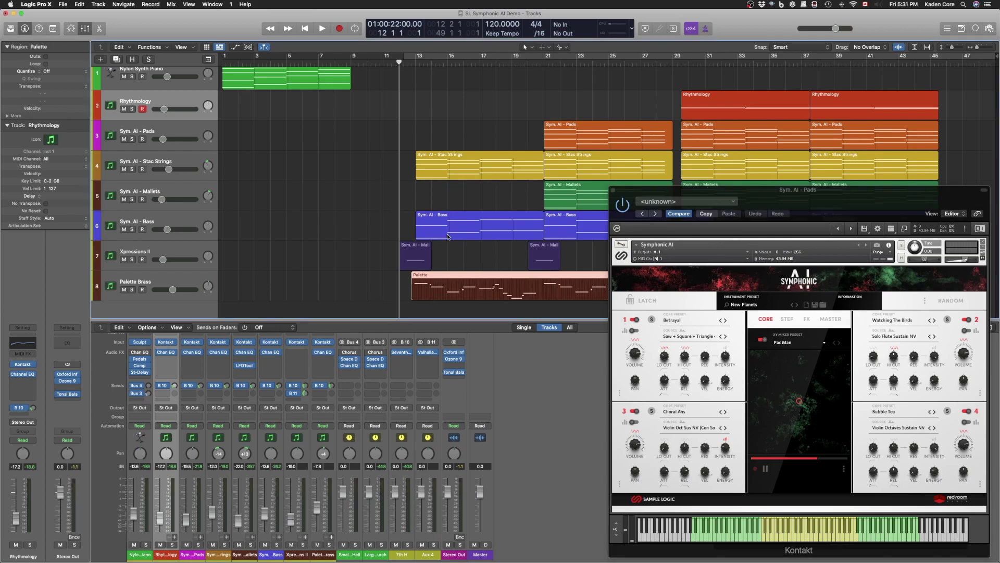
drag(650, 196, 659, 251)
key(space)
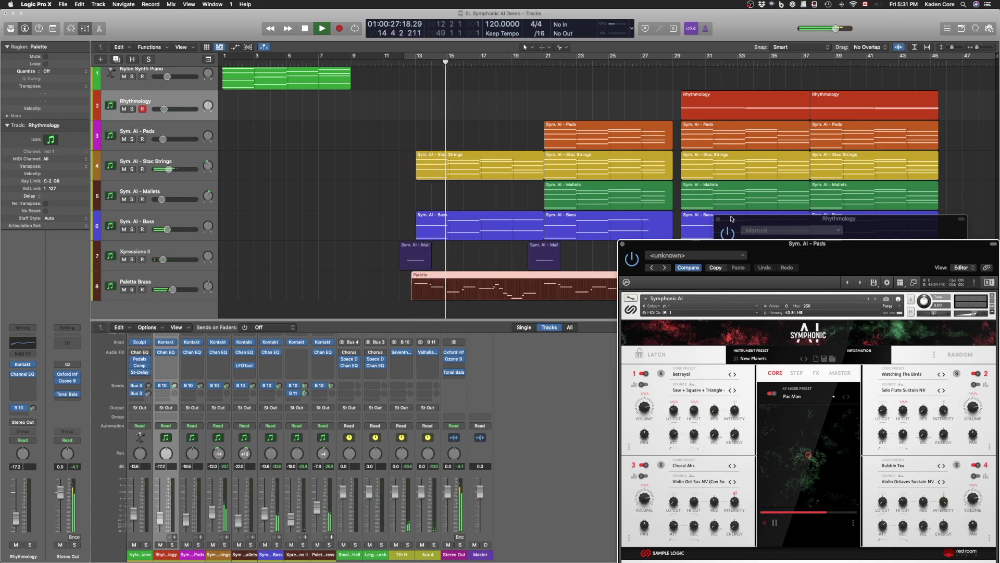
Step: Close the Rhythmology instrument during playback and reposition the Sym. AI - Pads window so its whole keyboard shows
drag(750, 217, 390, 254)
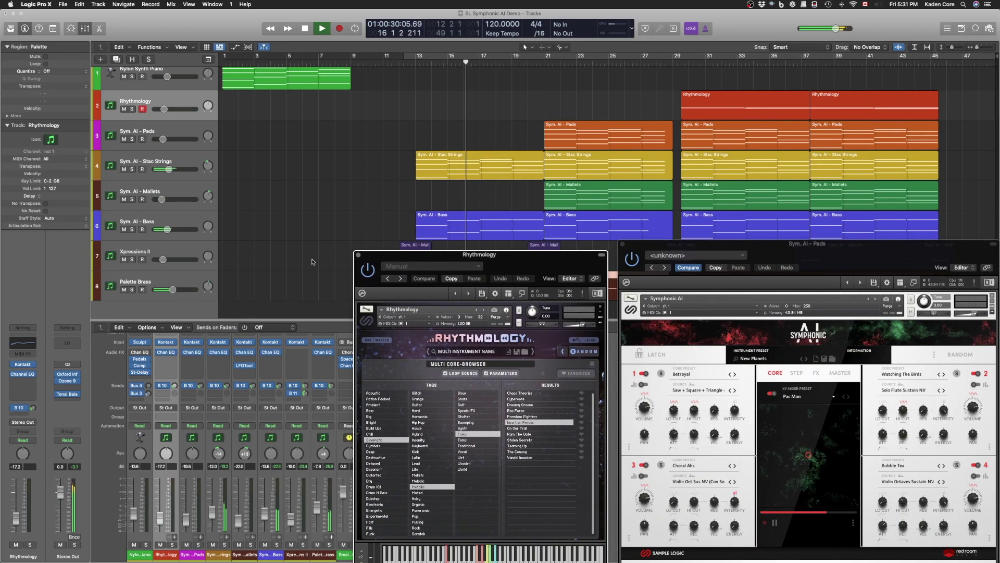
click(359, 256)
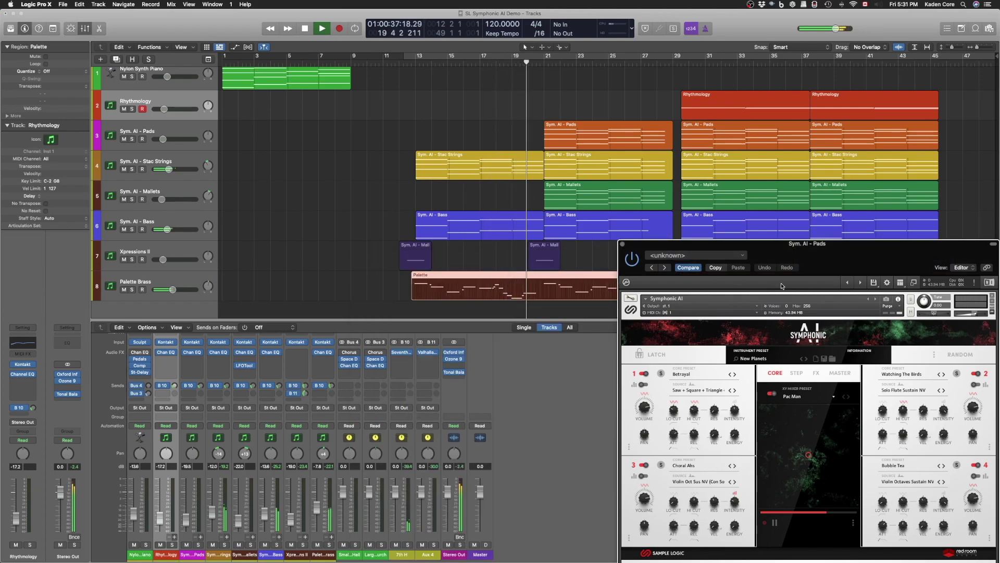
drag(829, 257, 822, 202)
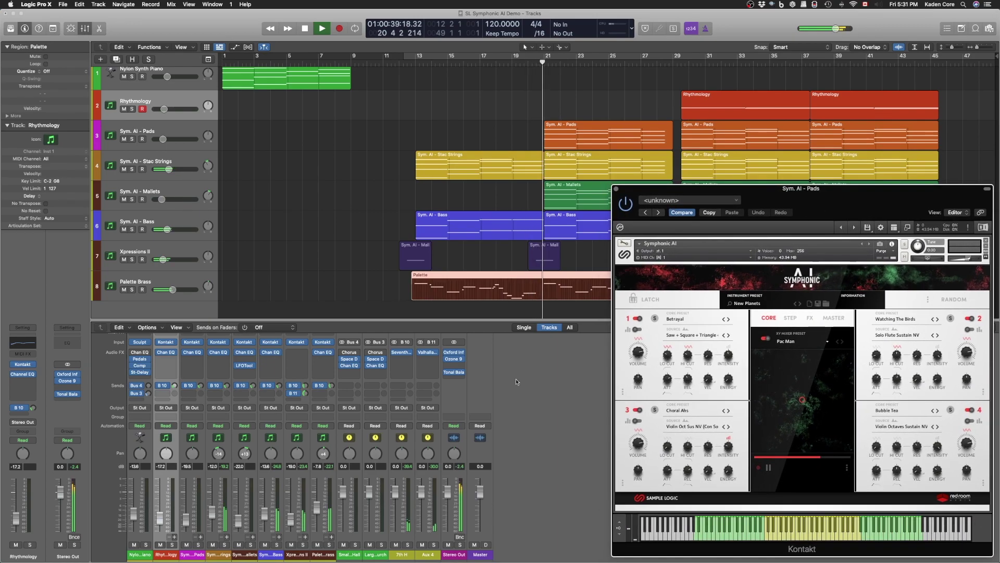
Step: Open the Sym. AI - Stac Strings instrument beside the Pads instrument to watch both during playback, then close it
click(219, 342)
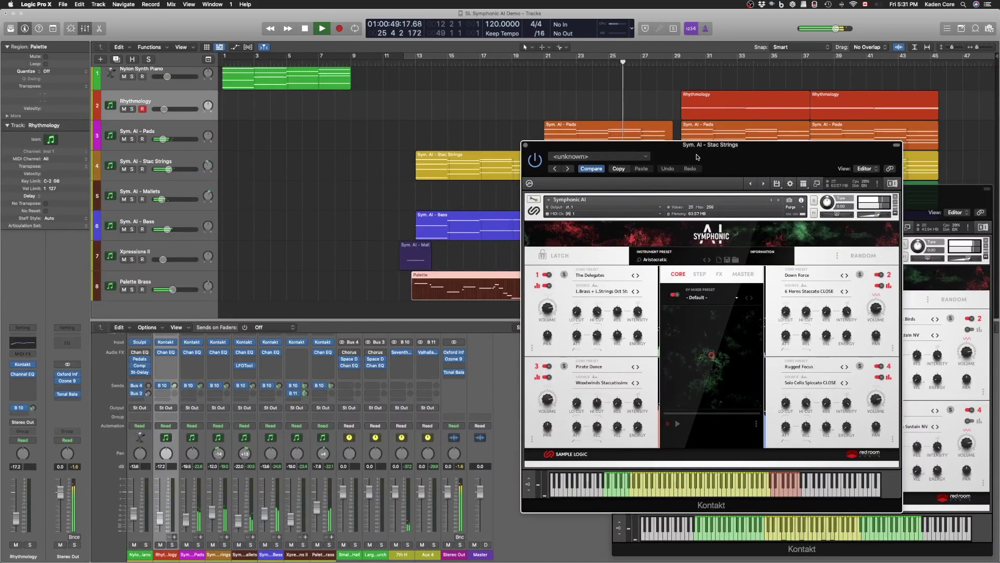
drag(699, 157, 397, 202)
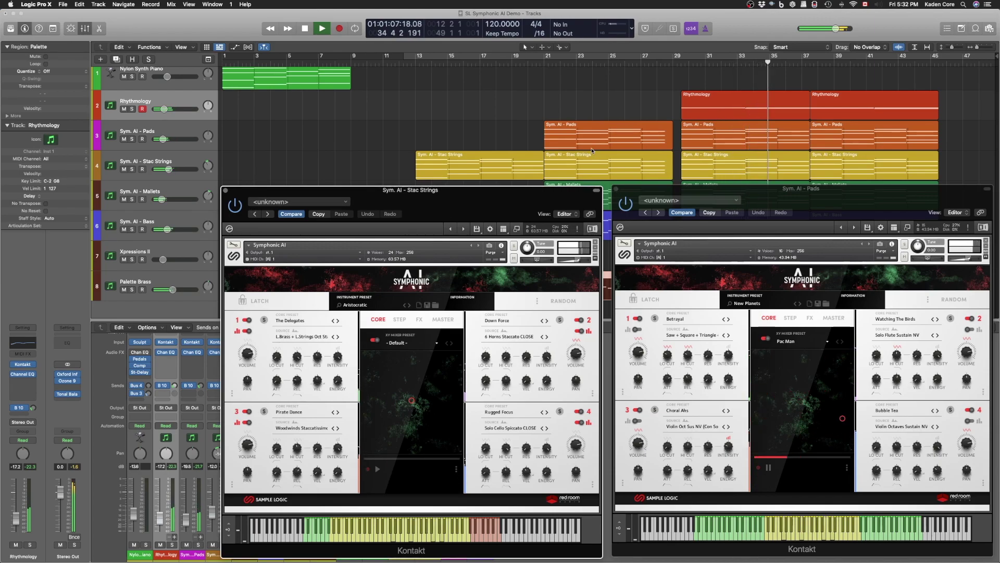
scroll(592, 151, down, 1)
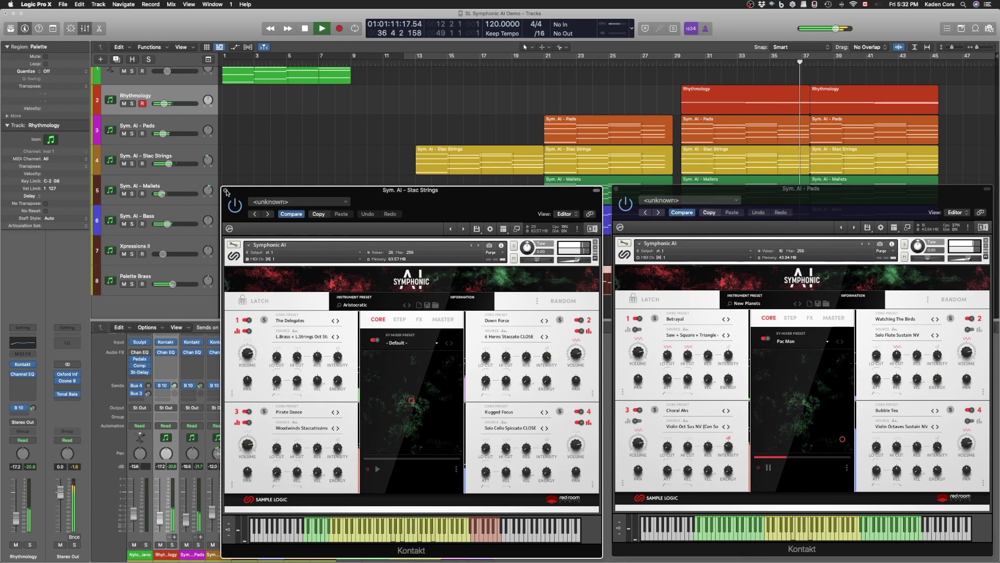
key(super+w)
Step: Move the Sym. AI - Pads window clear of the last regions to follow the ending, and stop playback at bar 49
drag(857, 197, 344, 92)
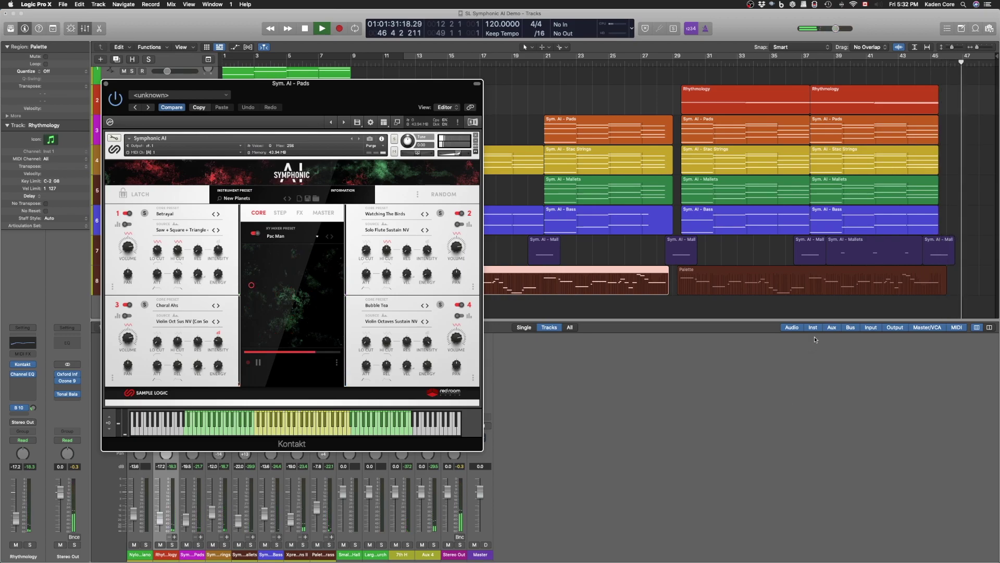
drag(324, 102, 786, 201)
key(space)
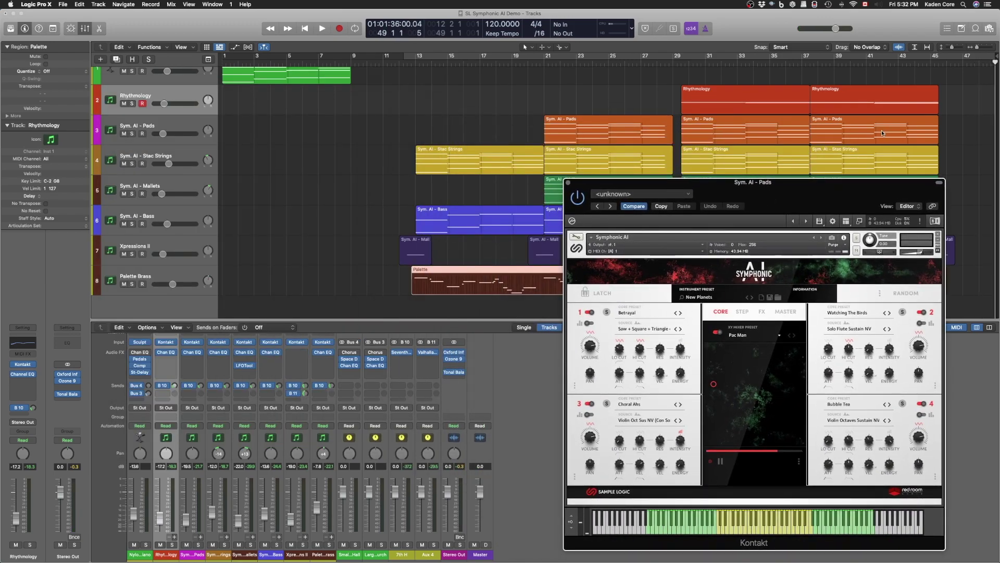
Step: Select the four Symphonic AI tracks, from Sym. AI - Pads through Sym. AI - Bass
click(154, 157)
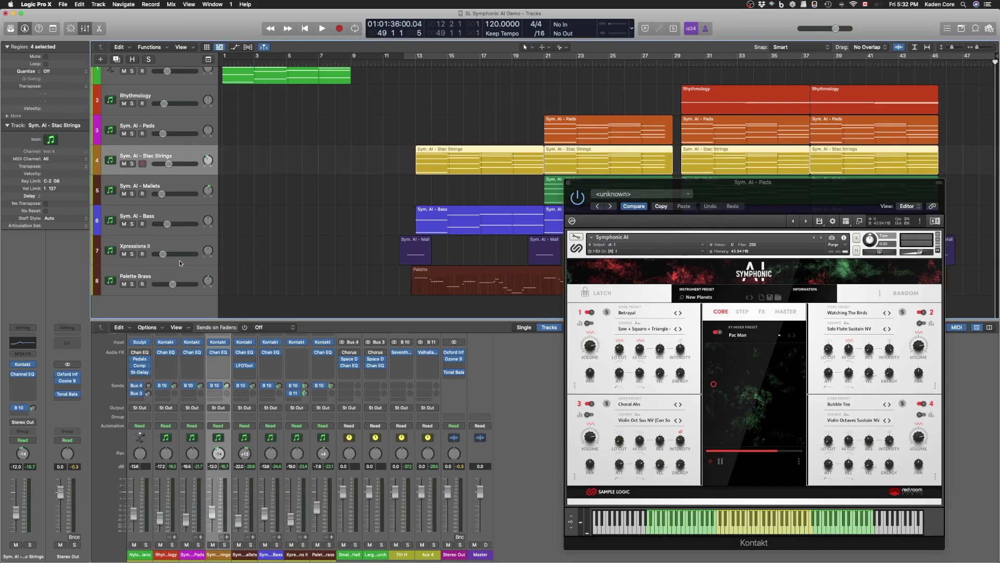
click(171, 123)
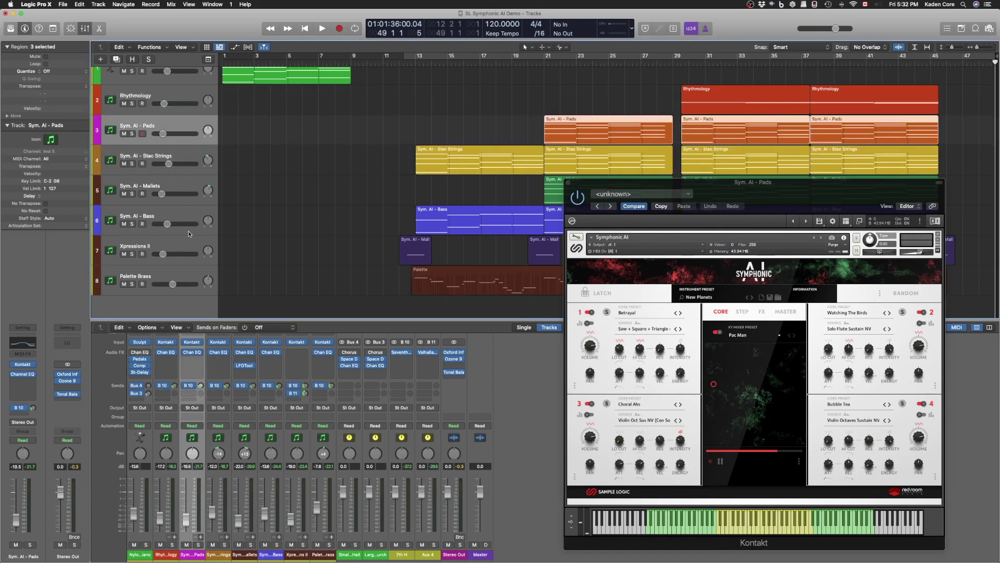
shift+click(187, 214)
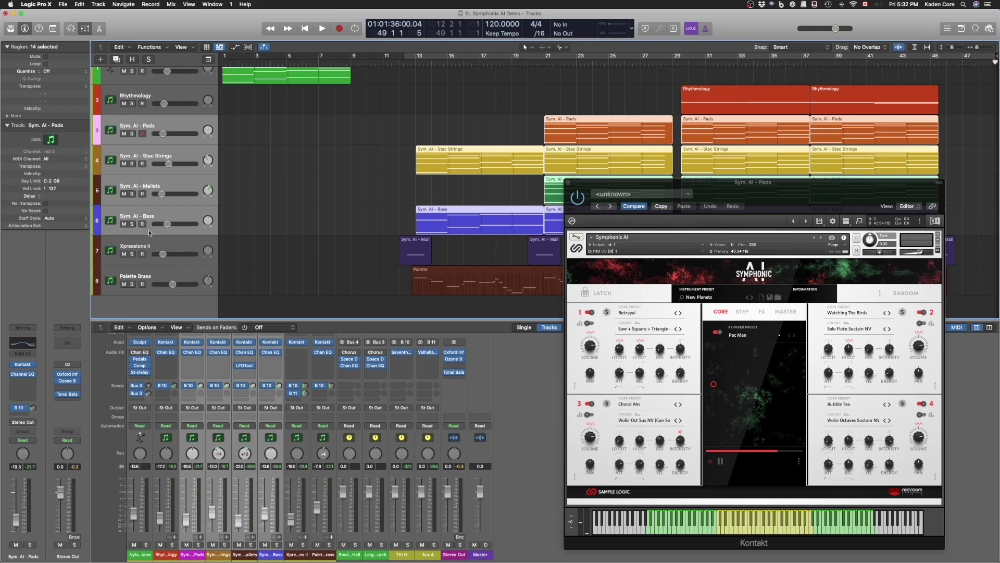
Step: Select the Xpressions II track and close the Sym. AI - Pads instrument to show the whole arrangement
click(180, 248)
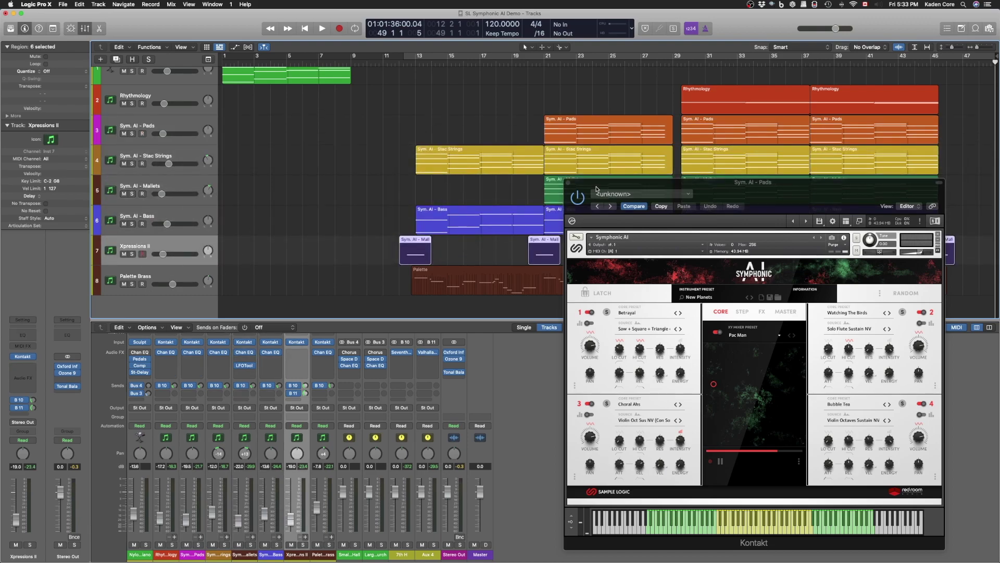
click(568, 183)
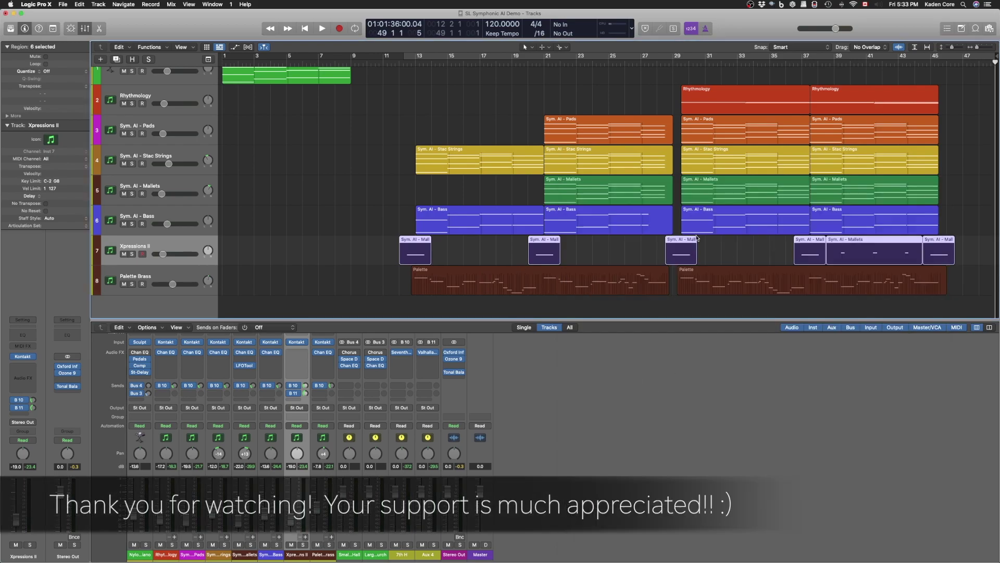
scroll(687, 229, up, 1)
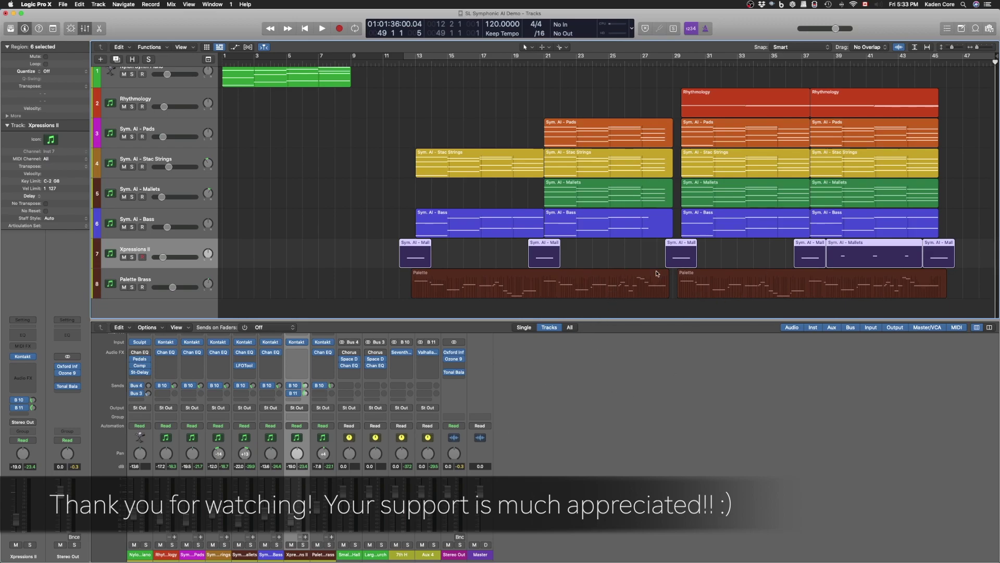
scroll(384, 229, up, 3)
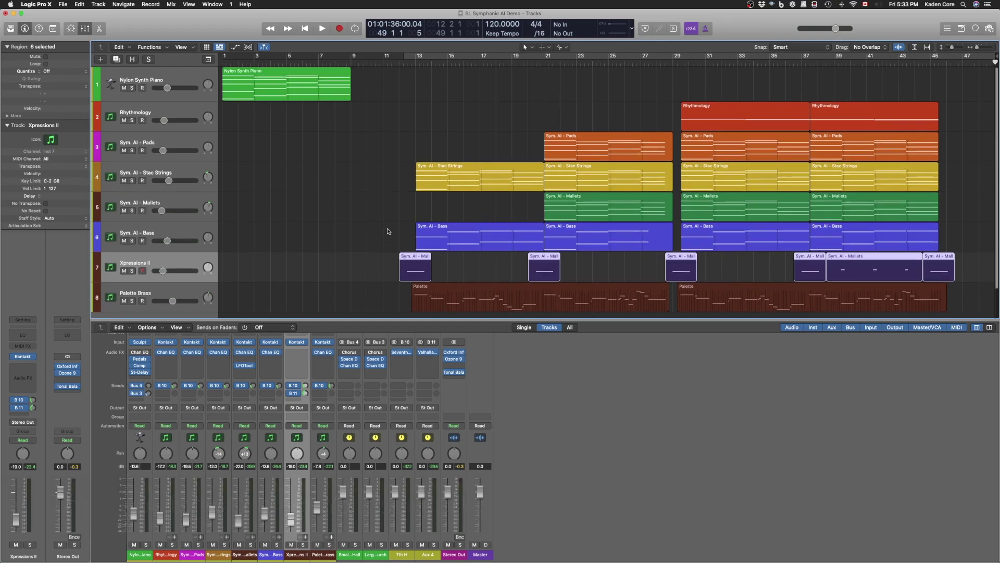